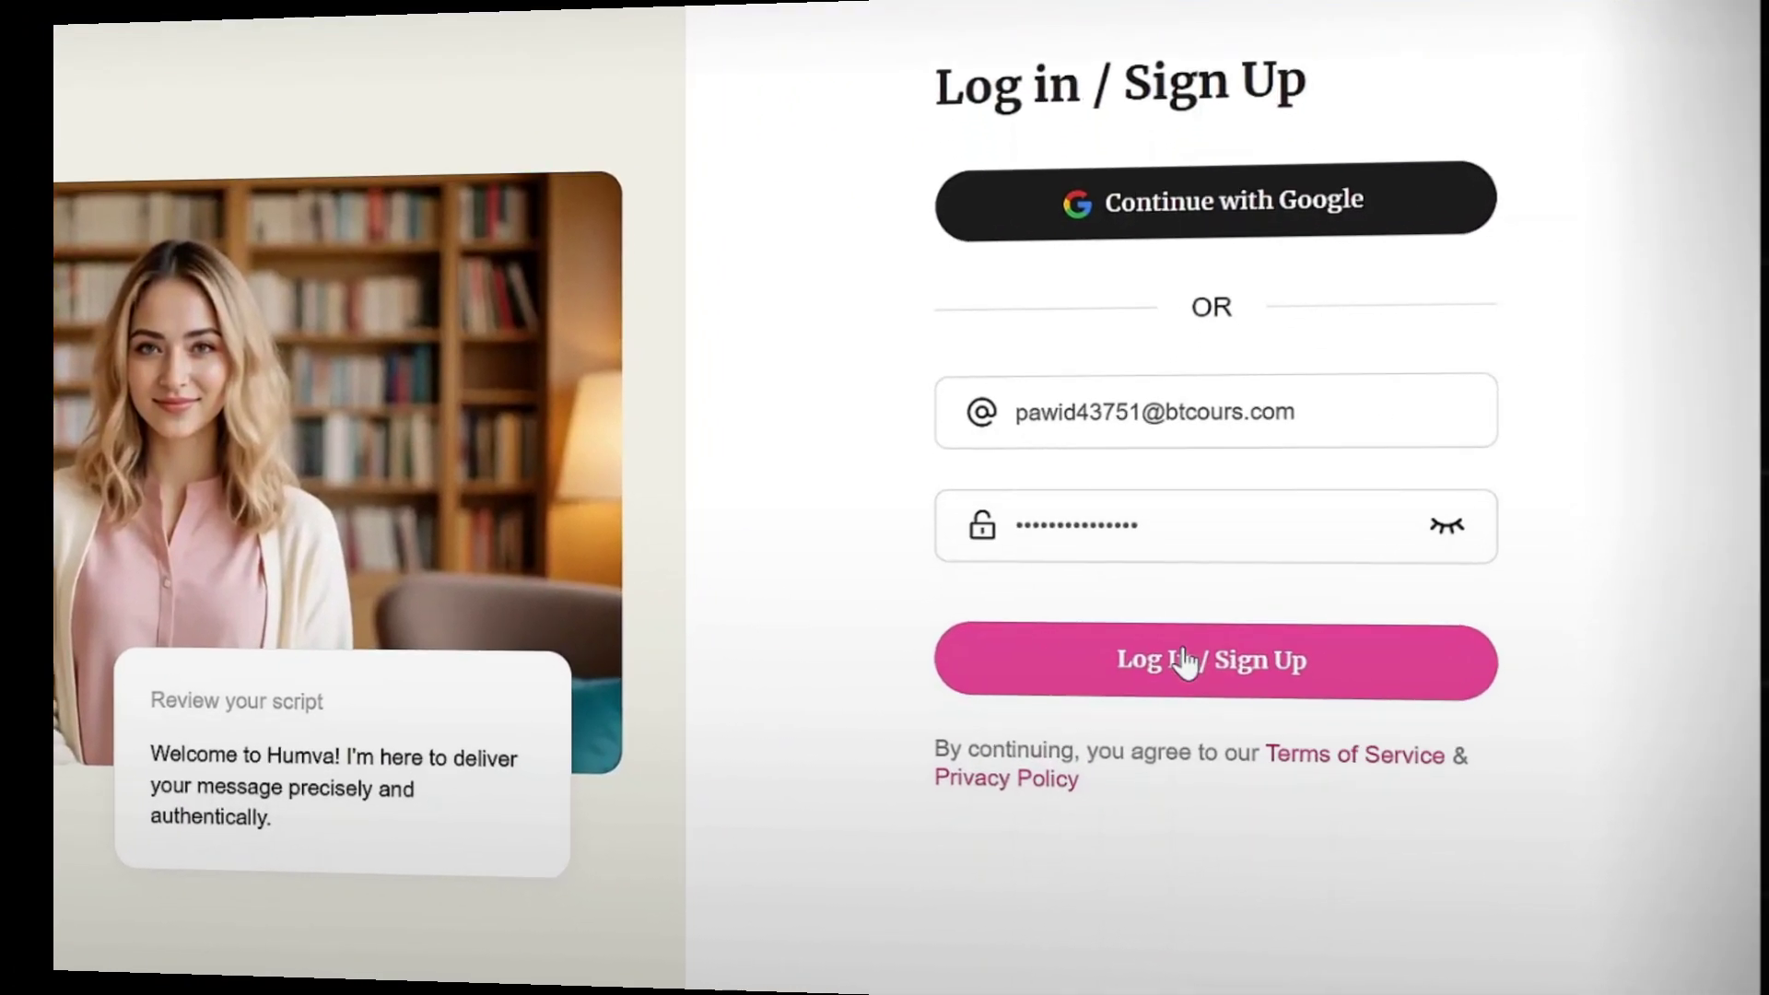
Step: Submit the entered email and password to sign in to Humva
{"action": "left_click", "coordinate": [1184, 661]}
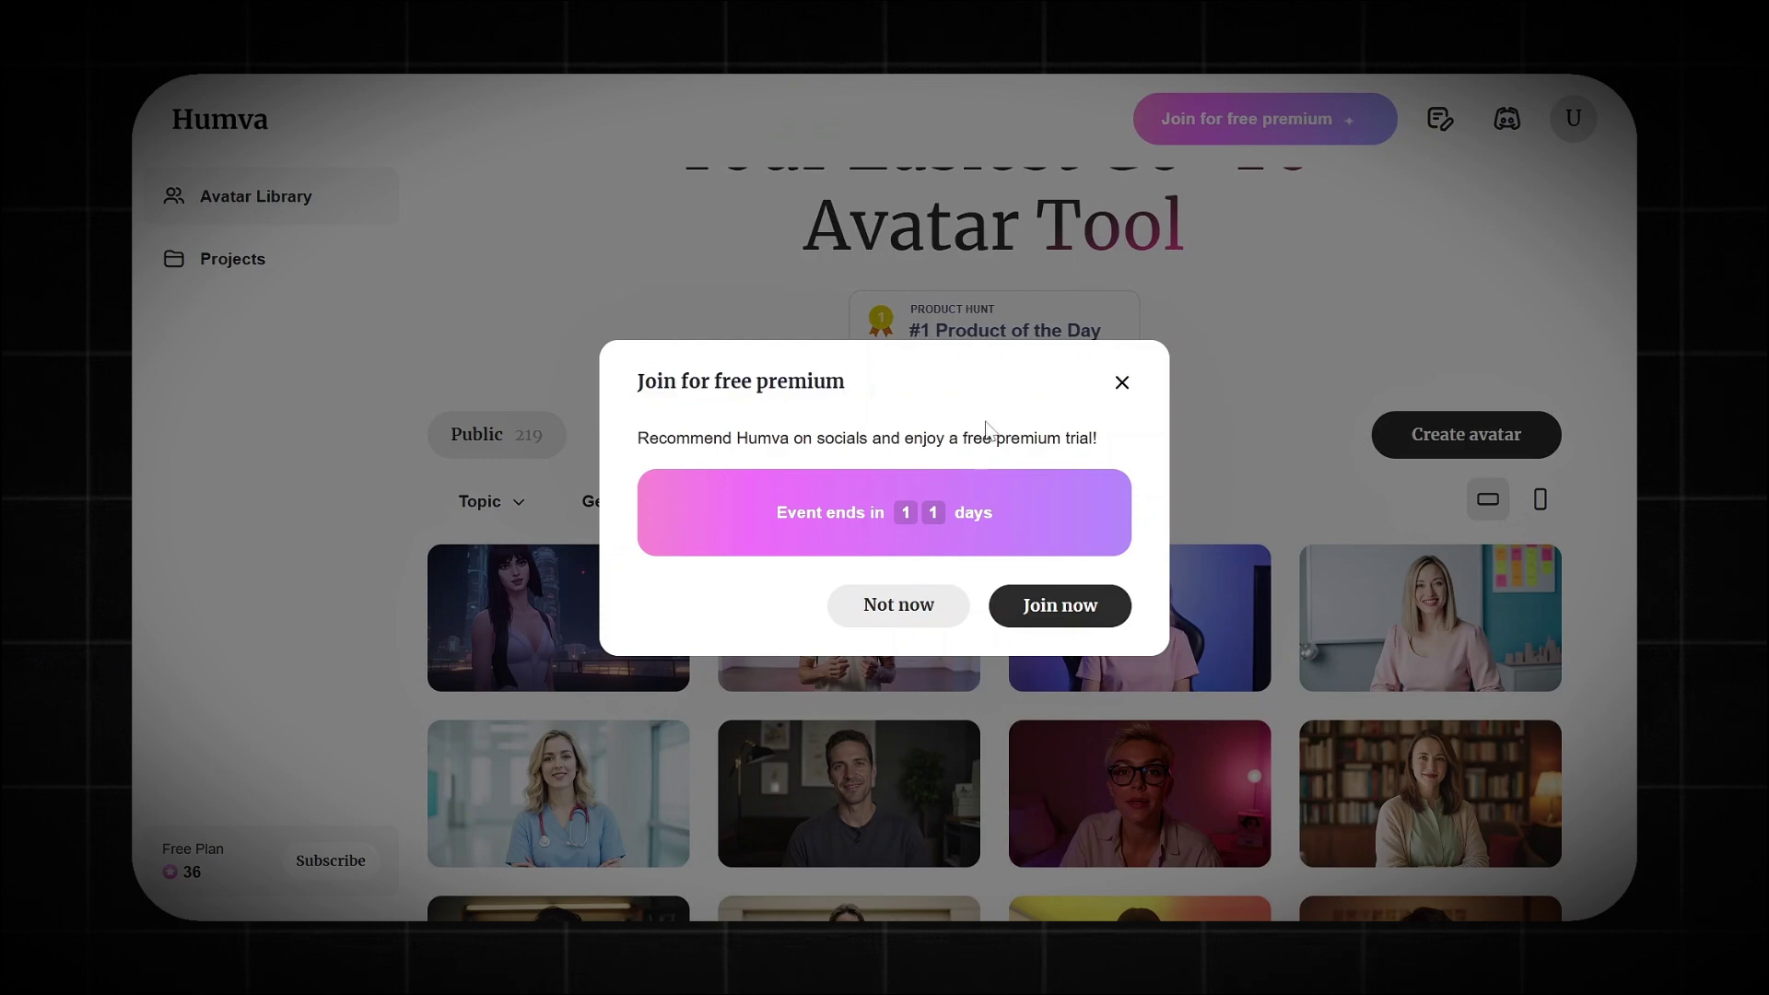
Step: Dismiss the free-premium offer, browse the public avatar library, and return to its top
{"action": "left_click", "coordinate": [901, 617]}
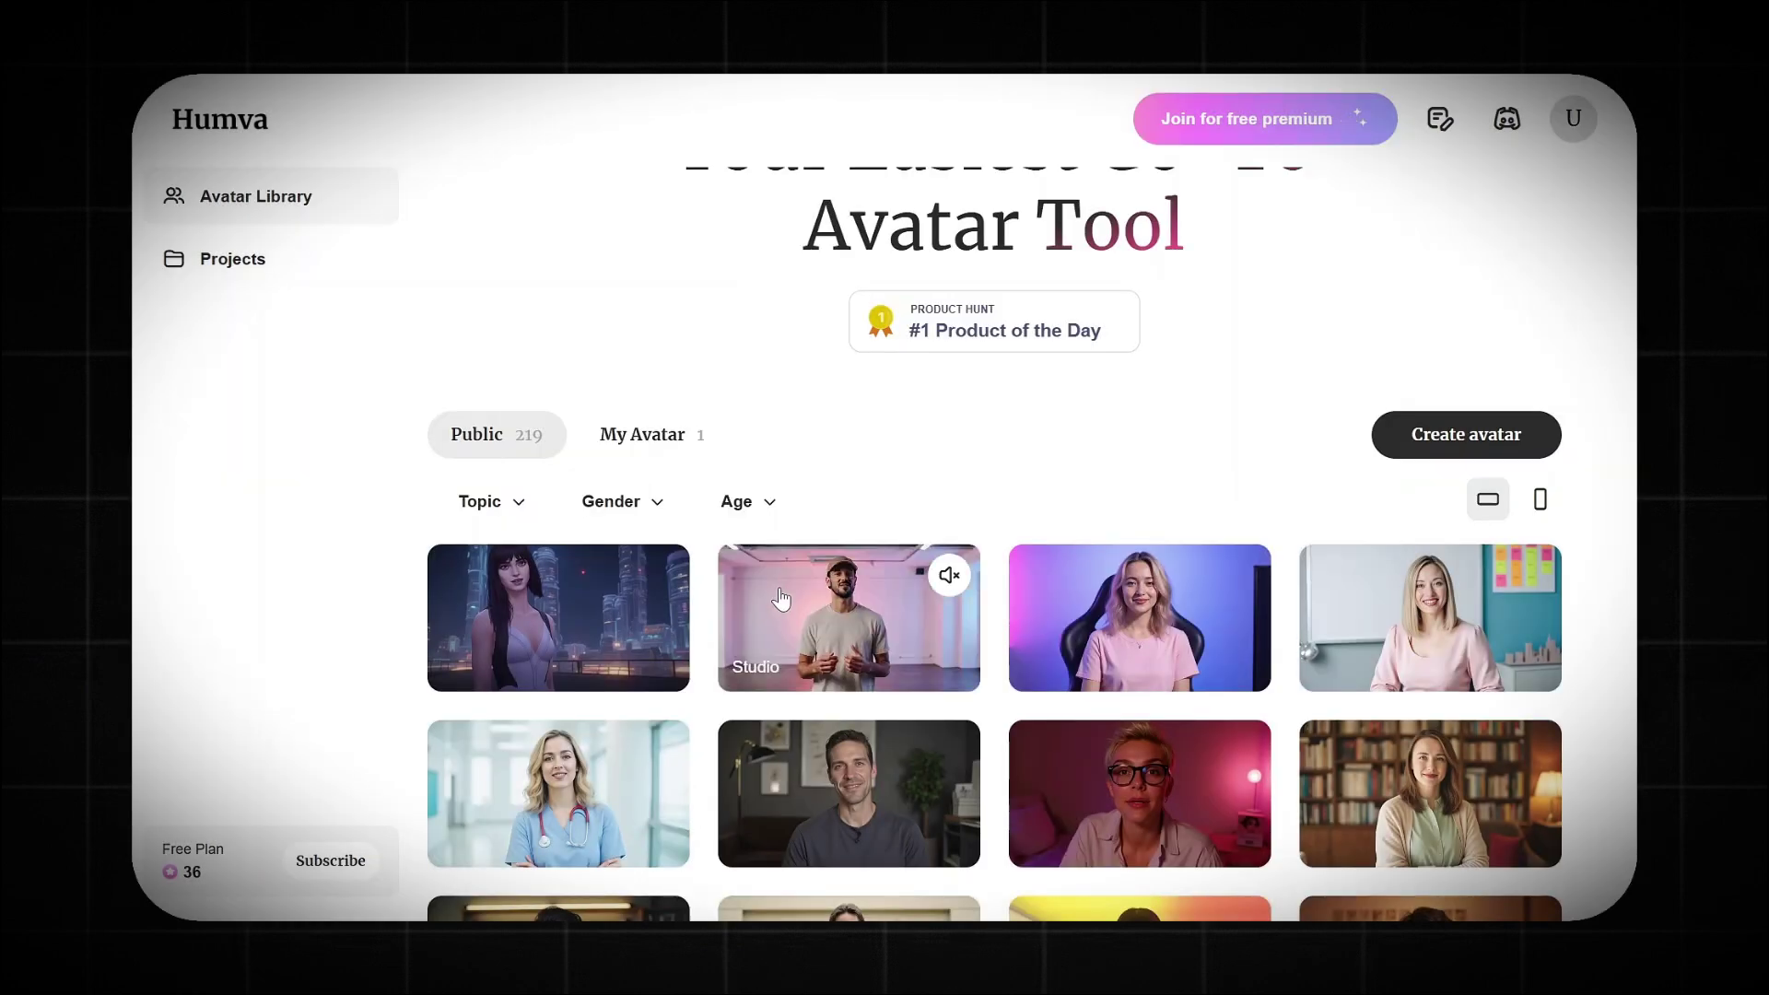
{"action": "scroll", "coordinate": [1580, 447], "scroll_direction": "down", "scroll_amount": 3}
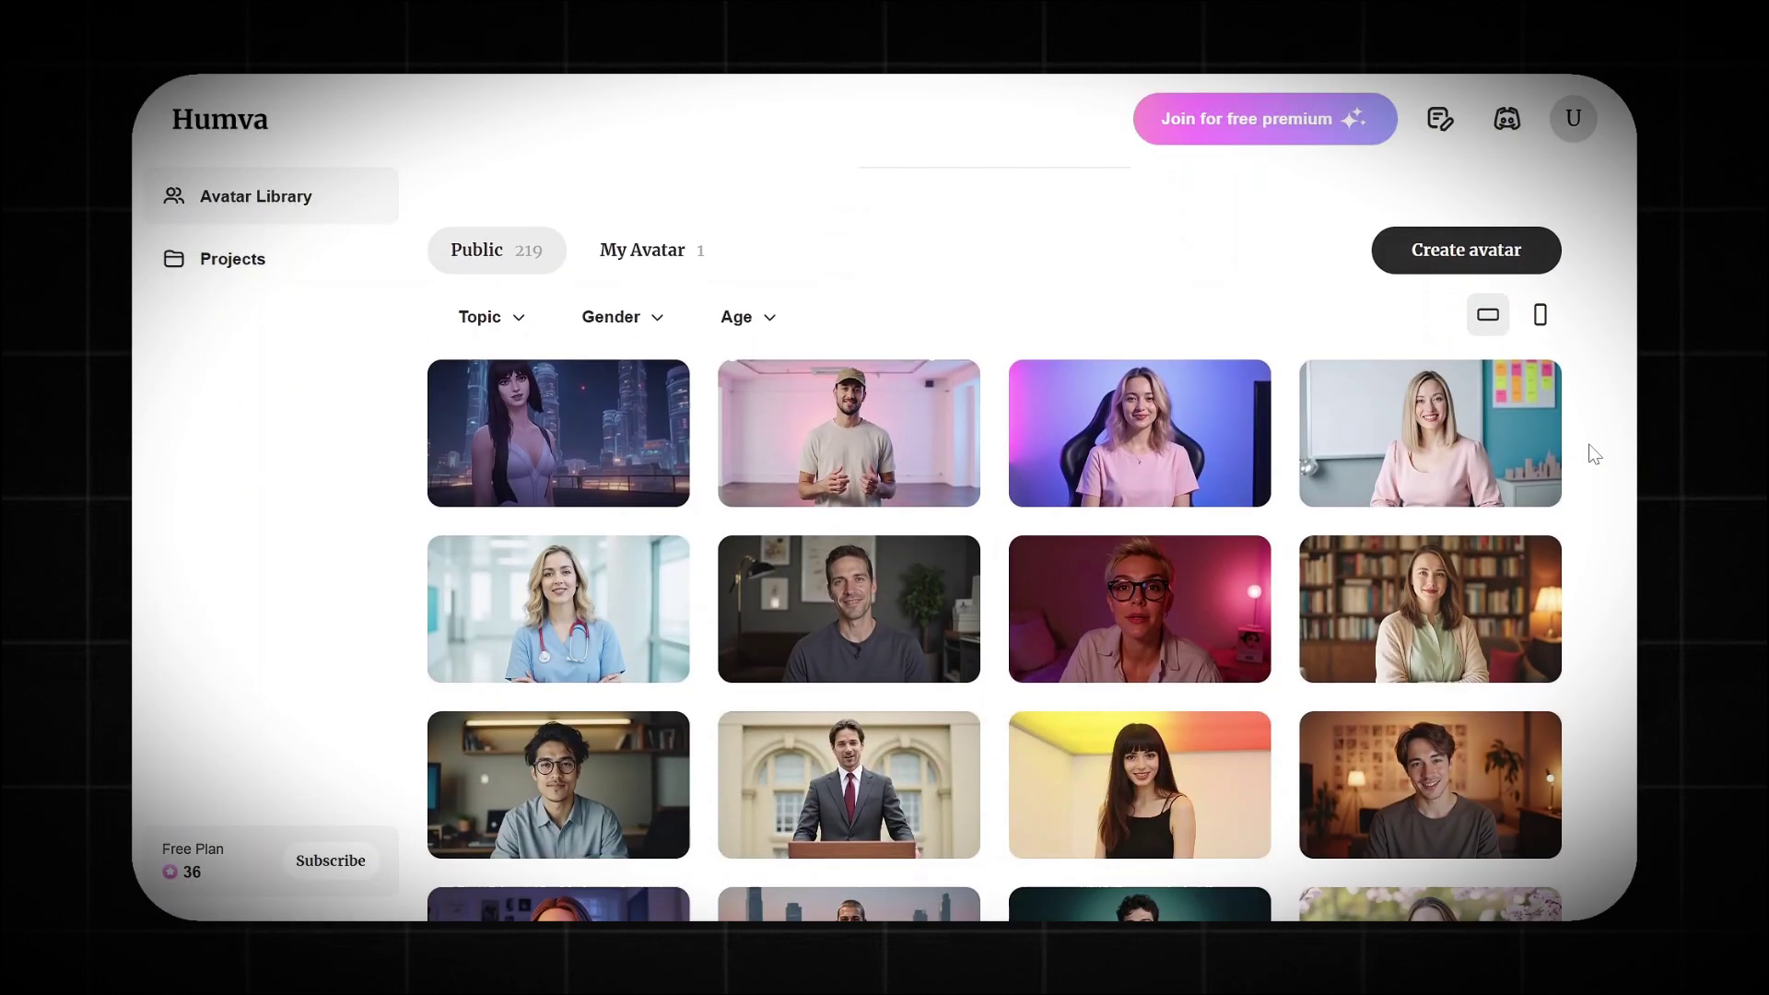
{"action": "scroll", "coordinate": [1583, 460], "scroll_direction": "down", "scroll_amount": 5}
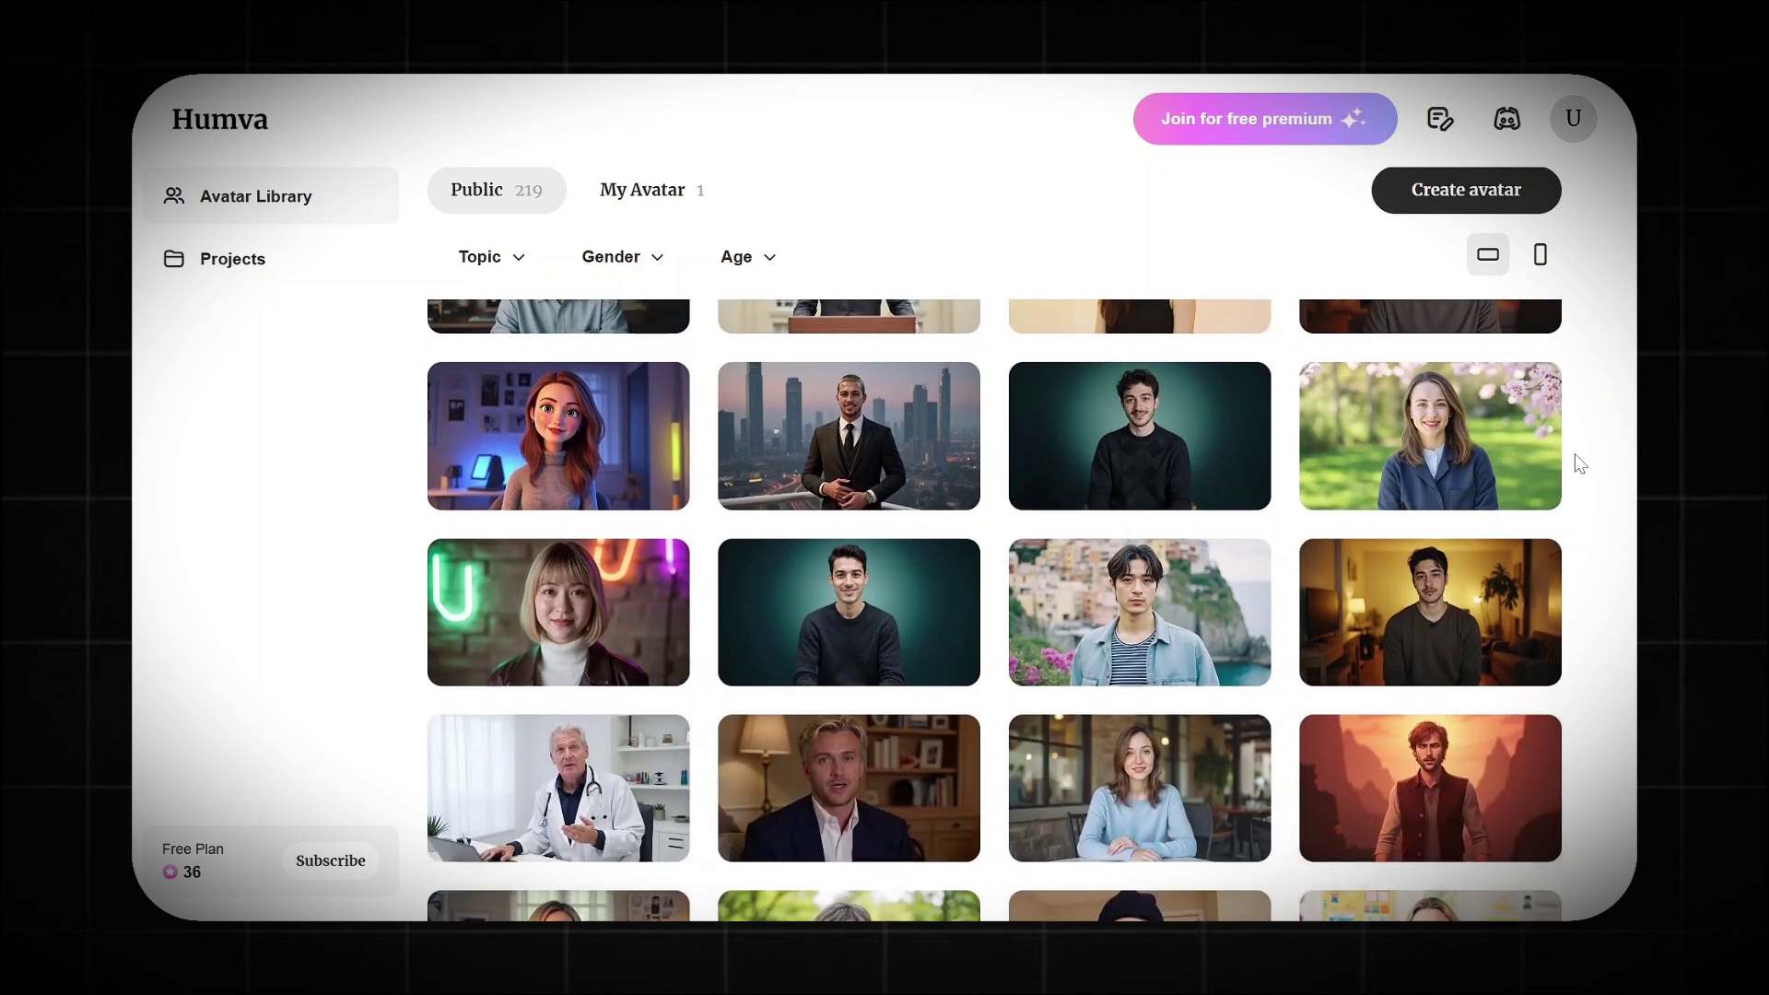
{"action": "scroll", "coordinate": [1575, 456], "scroll_direction": "down", "scroll_amount": 4}
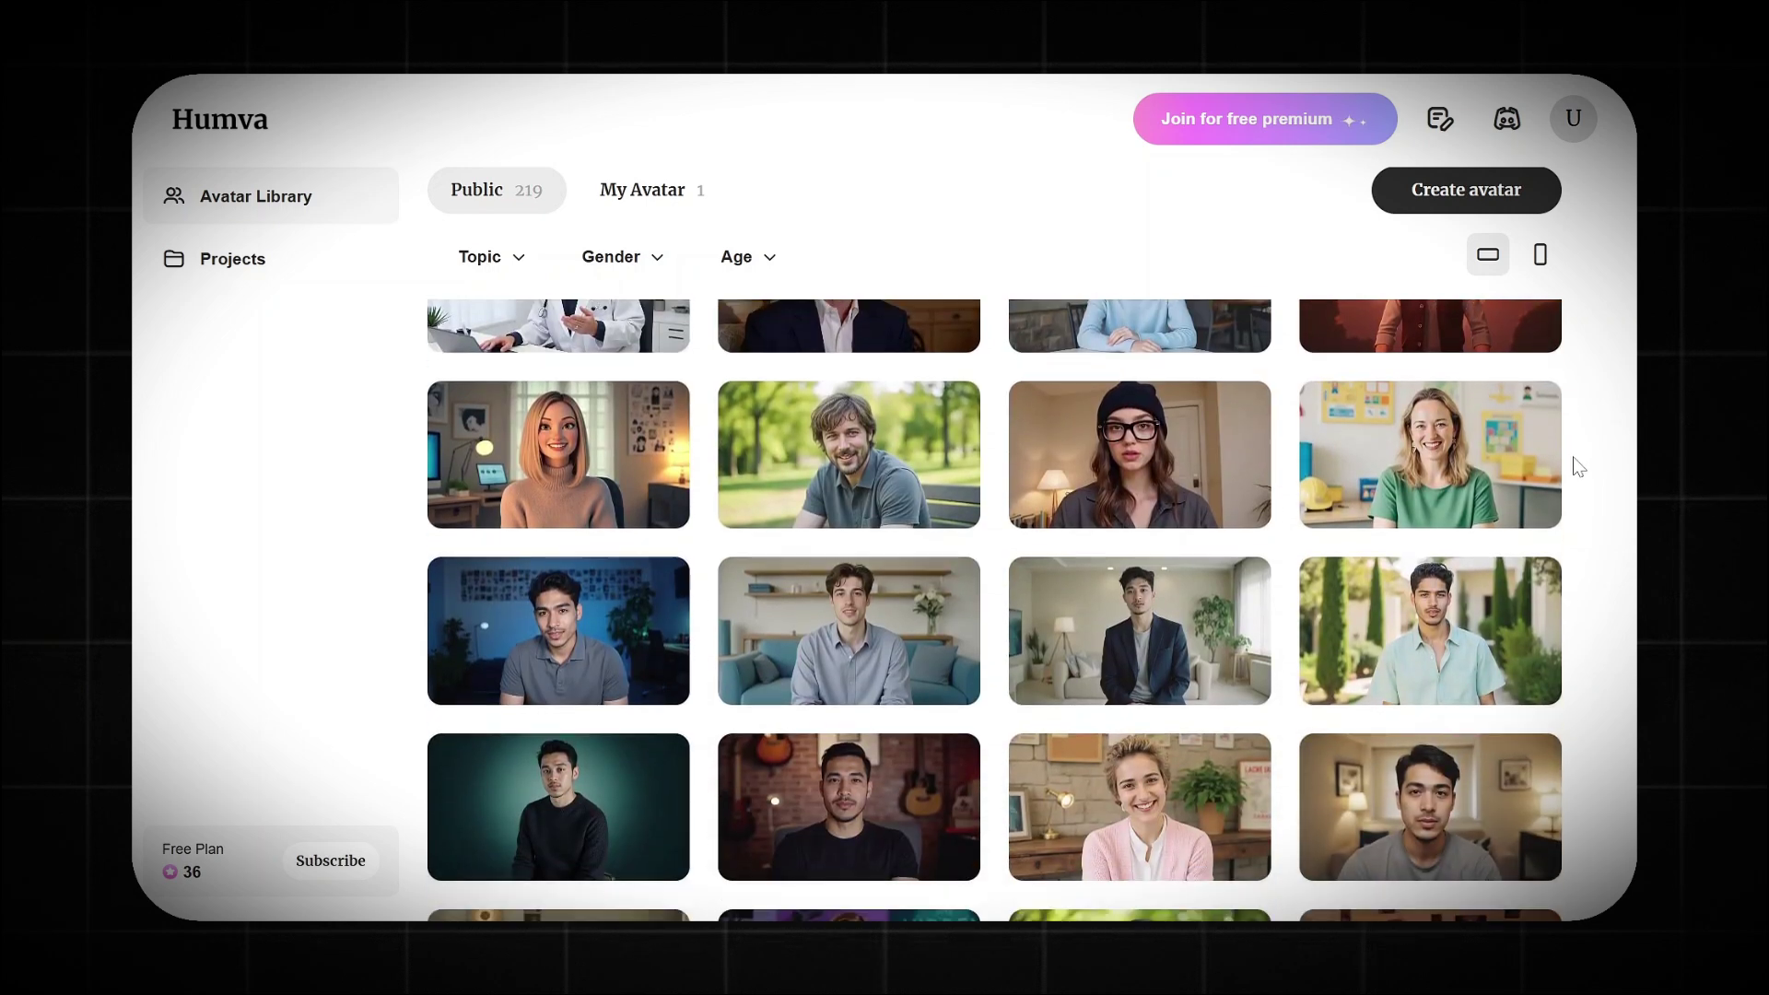
{"action": "scroll", "coordinate": [905, 569], "scroll_direction": "down", "scroll_amount": 2}
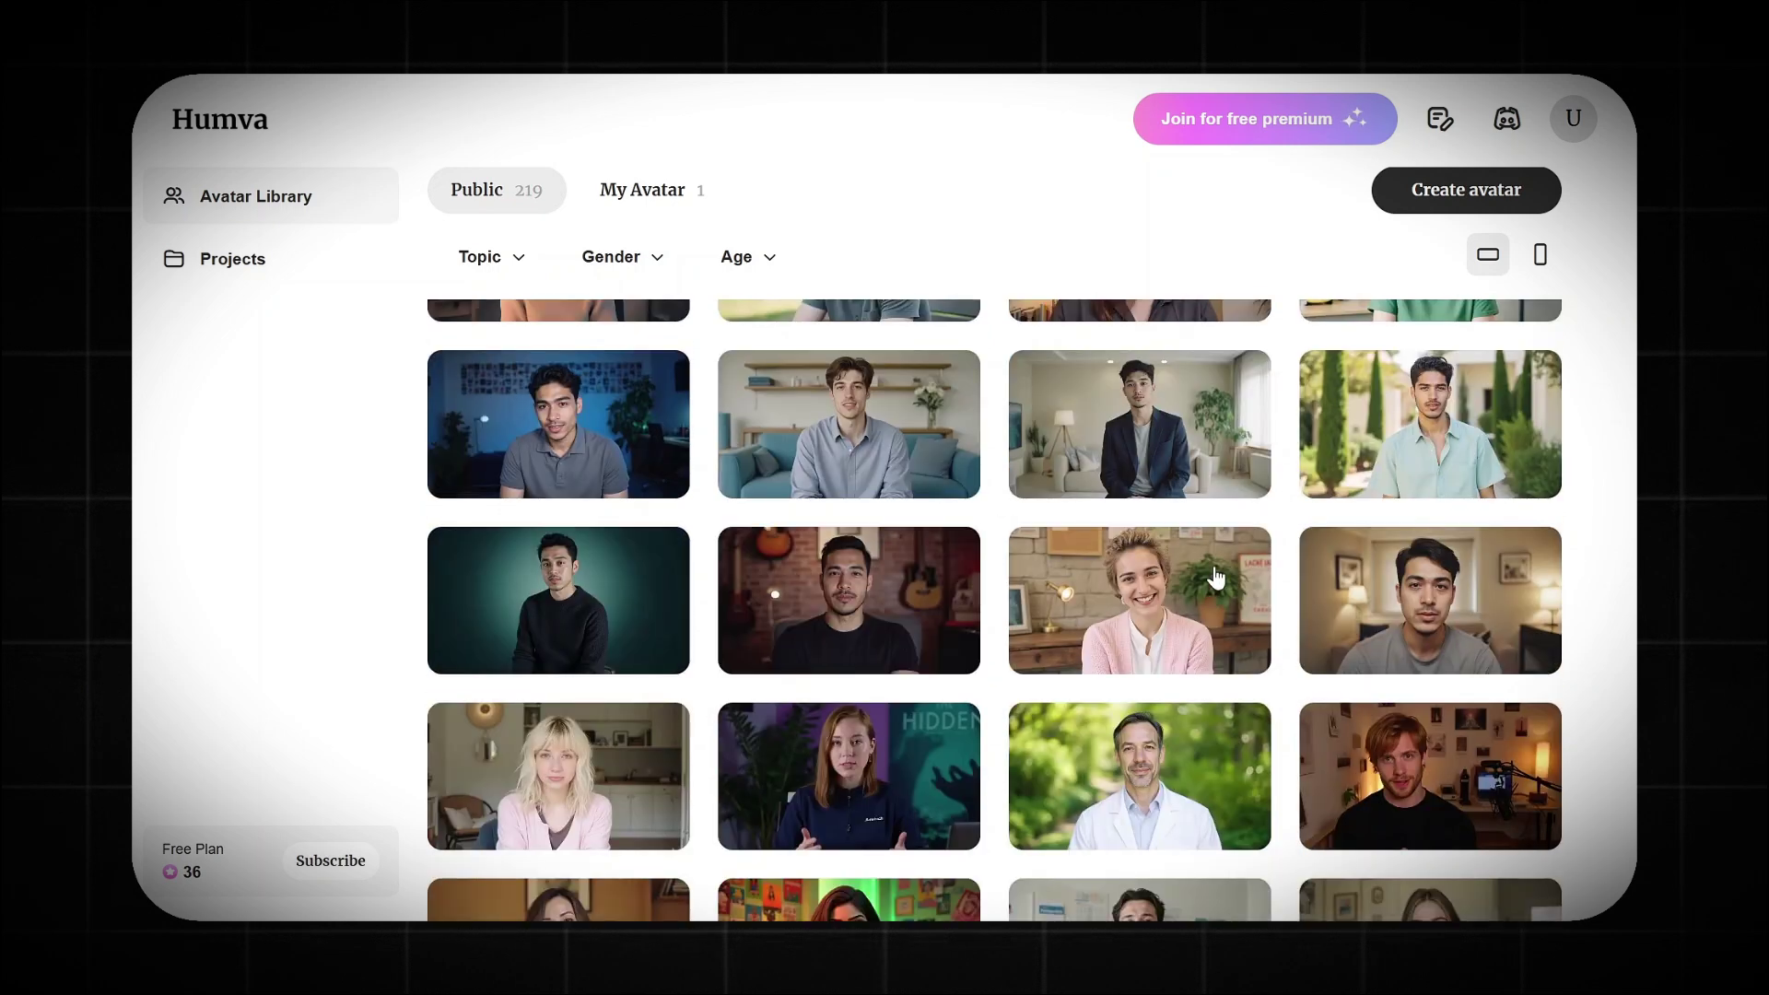
{"action": "scroll", "coordinate": [1585, 557], "scroll_direction": "up", "scroll_amount": 15}
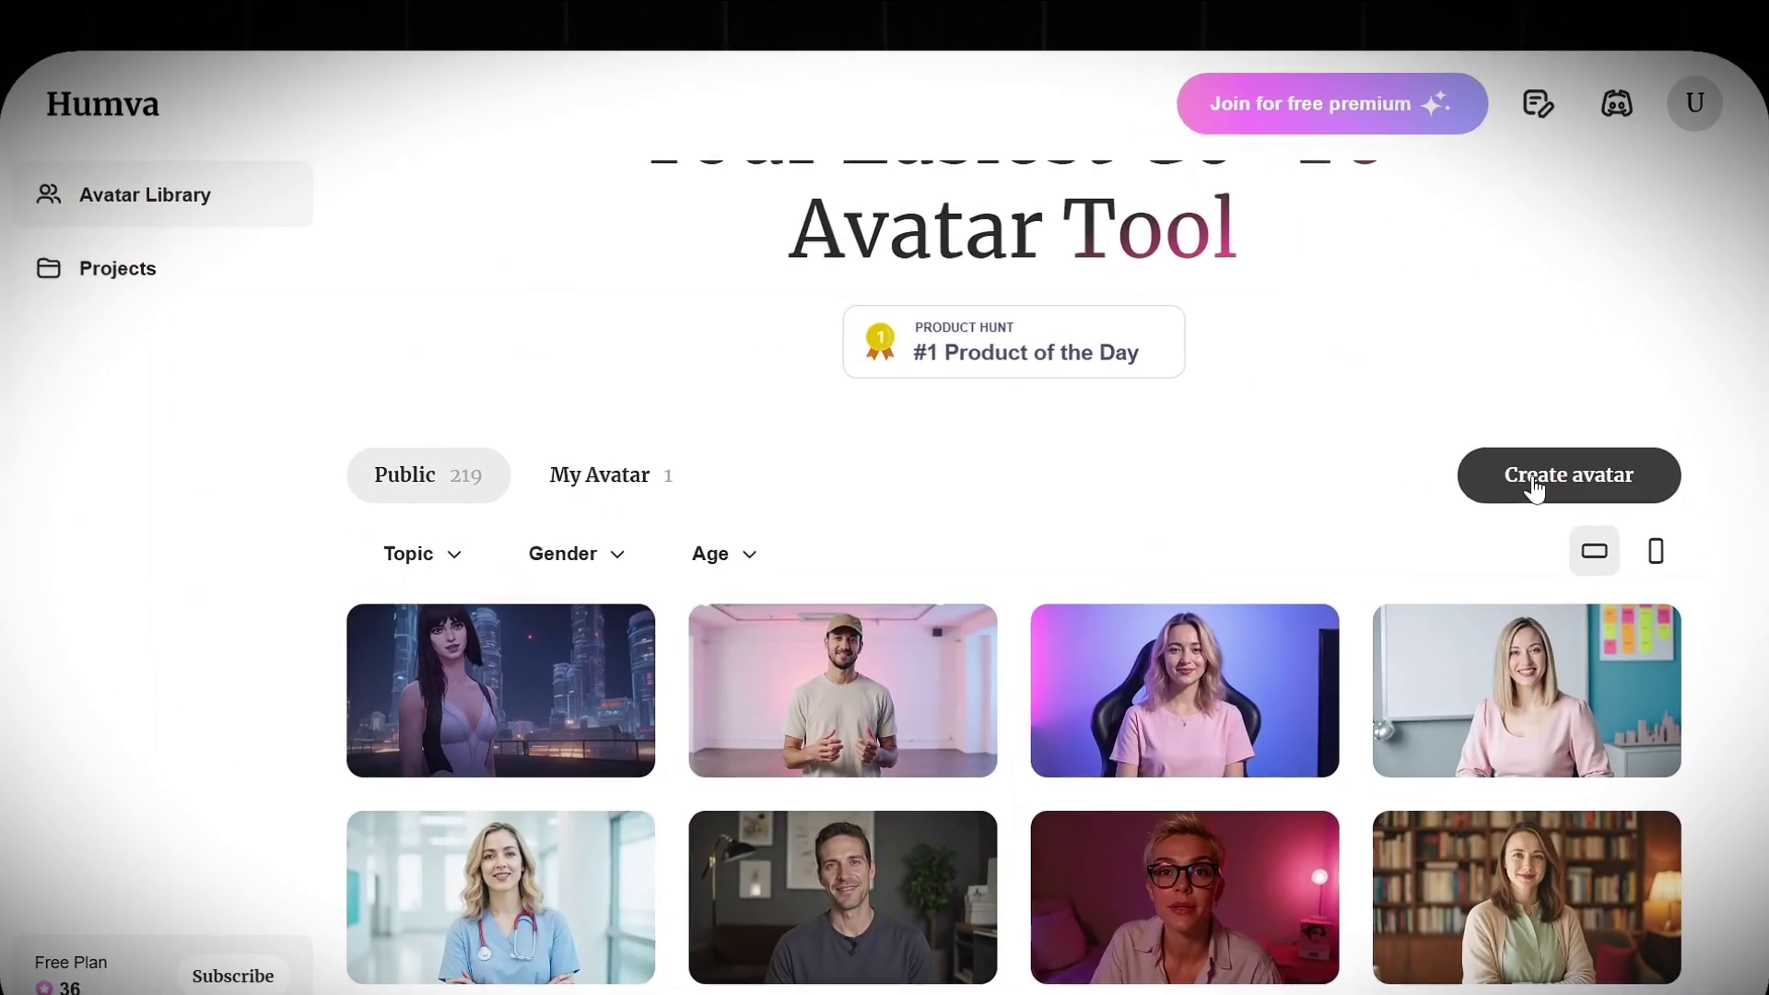
Step: Start a custom avatar and upload a young man's photo for it
{"action": "left_click", "coordinate": [1498, 465]}
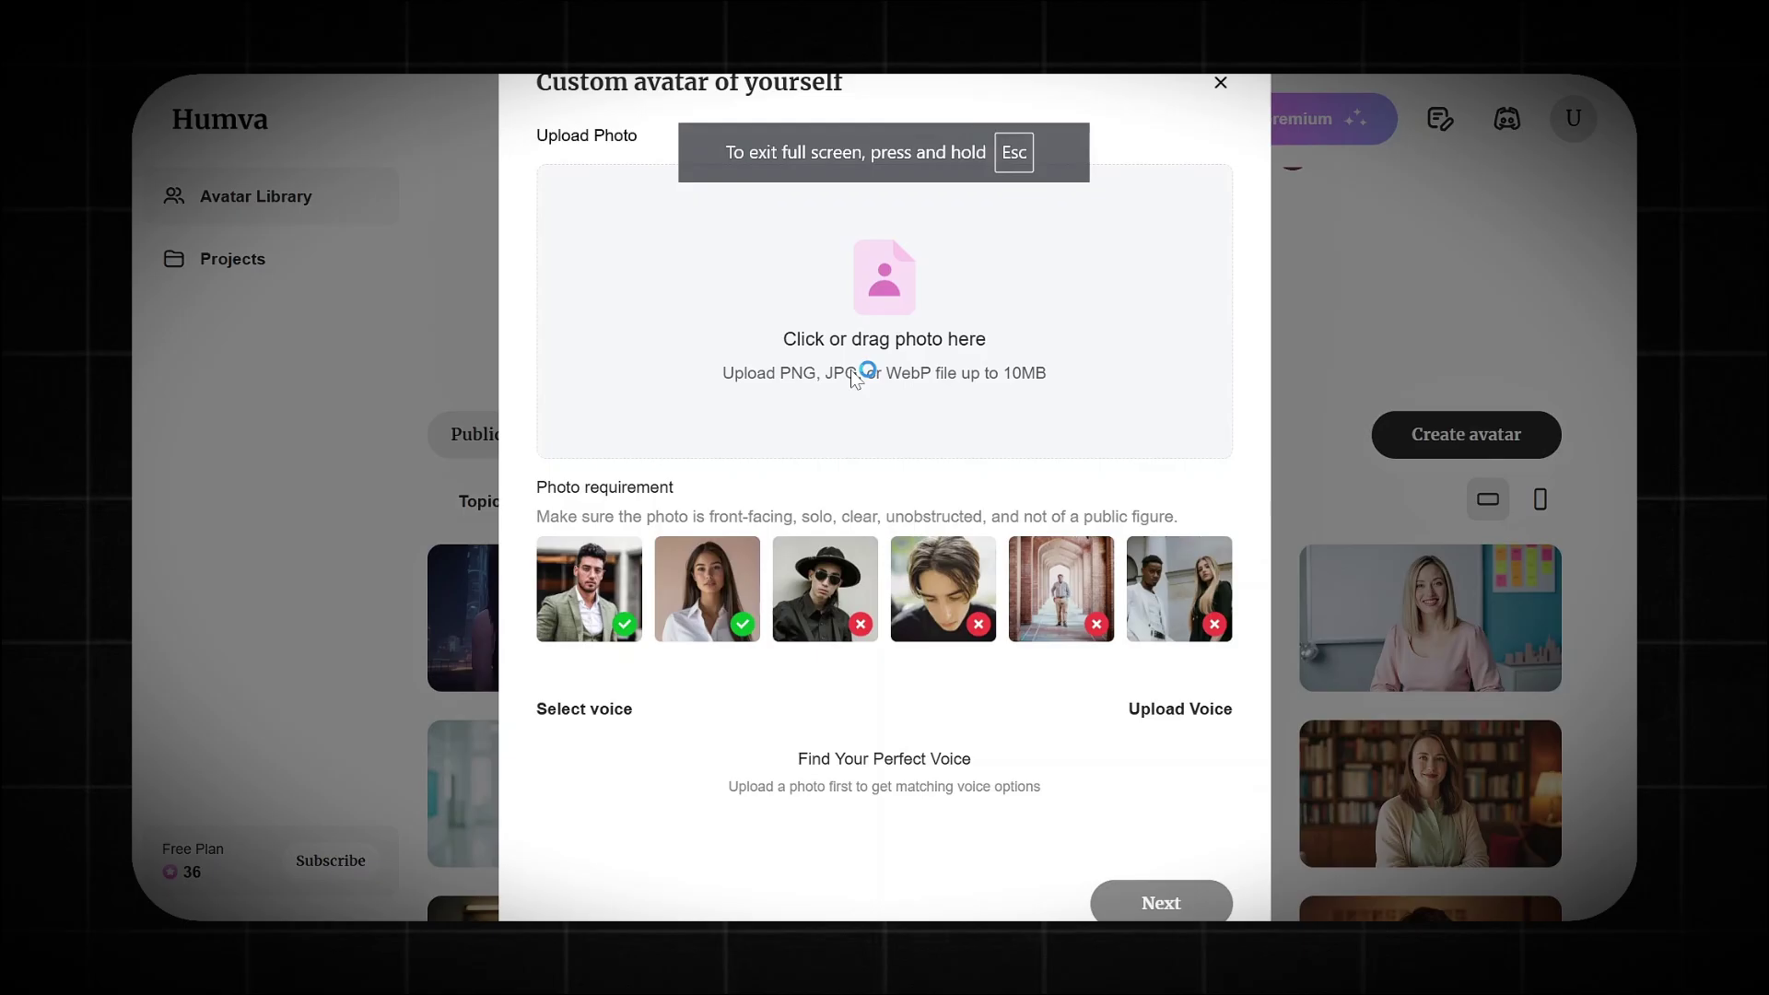
{"action": "left_click", "coordinate": [926, 325]}
{"action": "left_click", "coordinate": [633, 359]}
{"action": "left_click", "coordinate": [677, 564]}
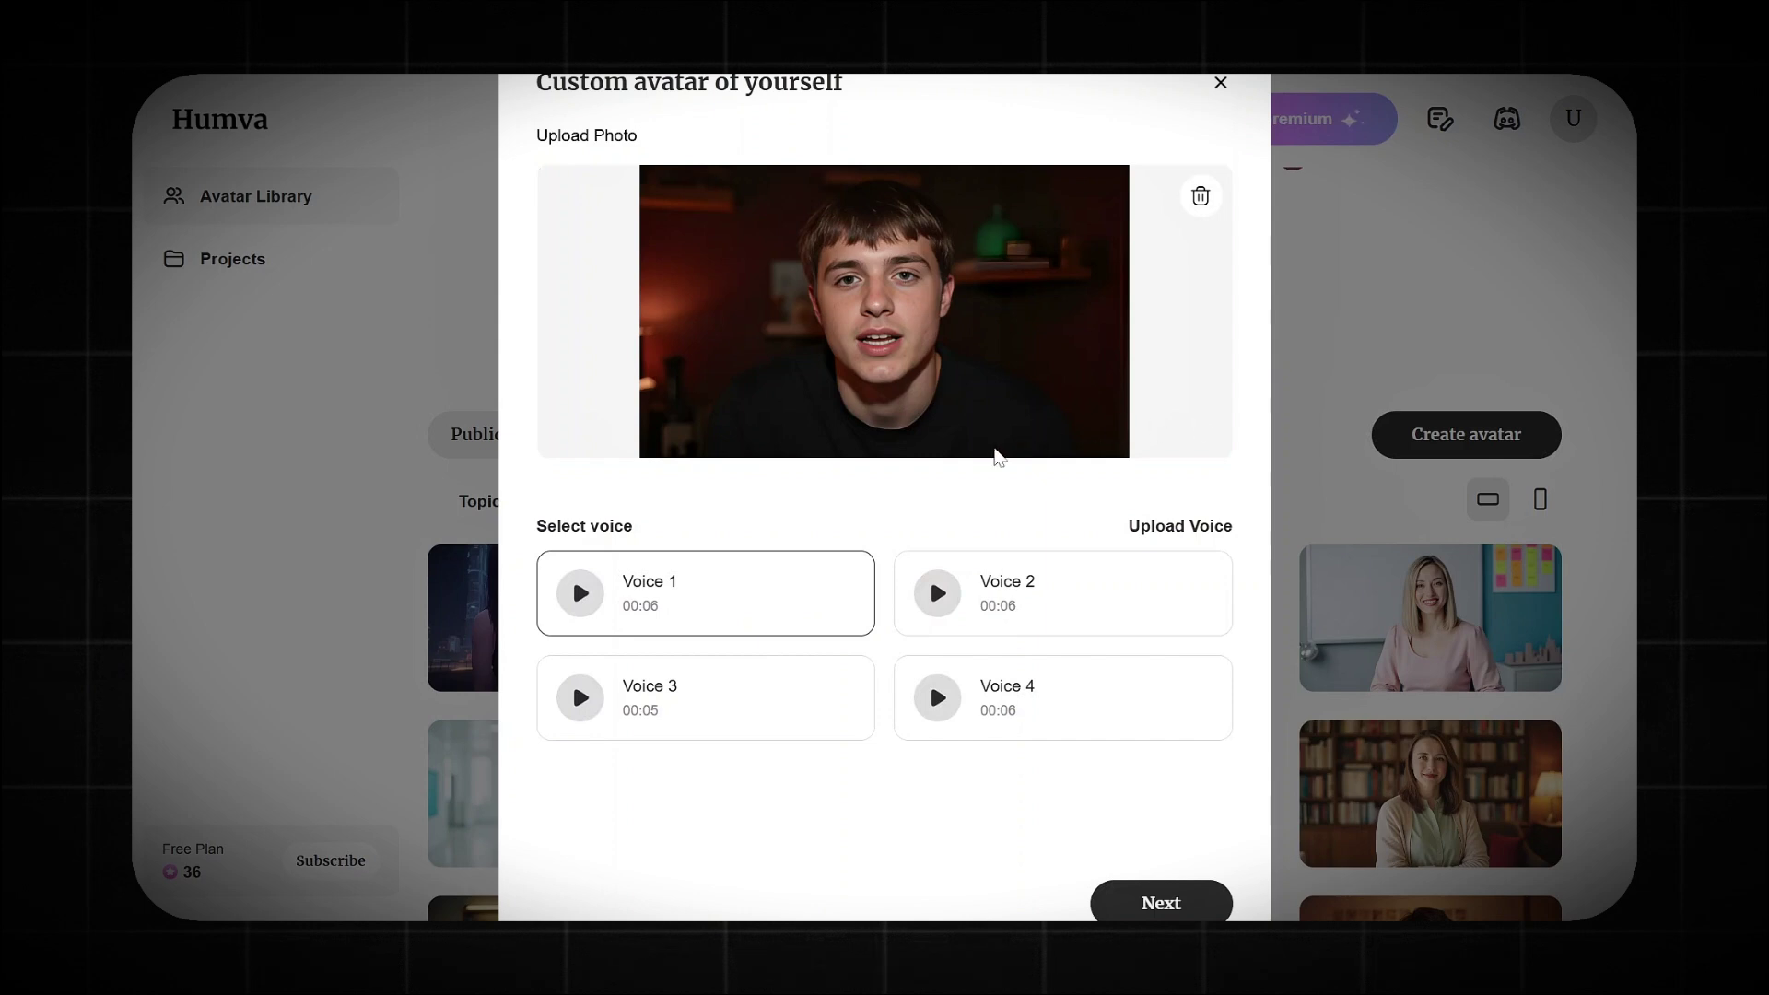
Step: Compare the Voice 1, 2 and 4 samples and keep Voice 4 for the avatar
{"action": "left_click", "coordinate": [583, 604]}
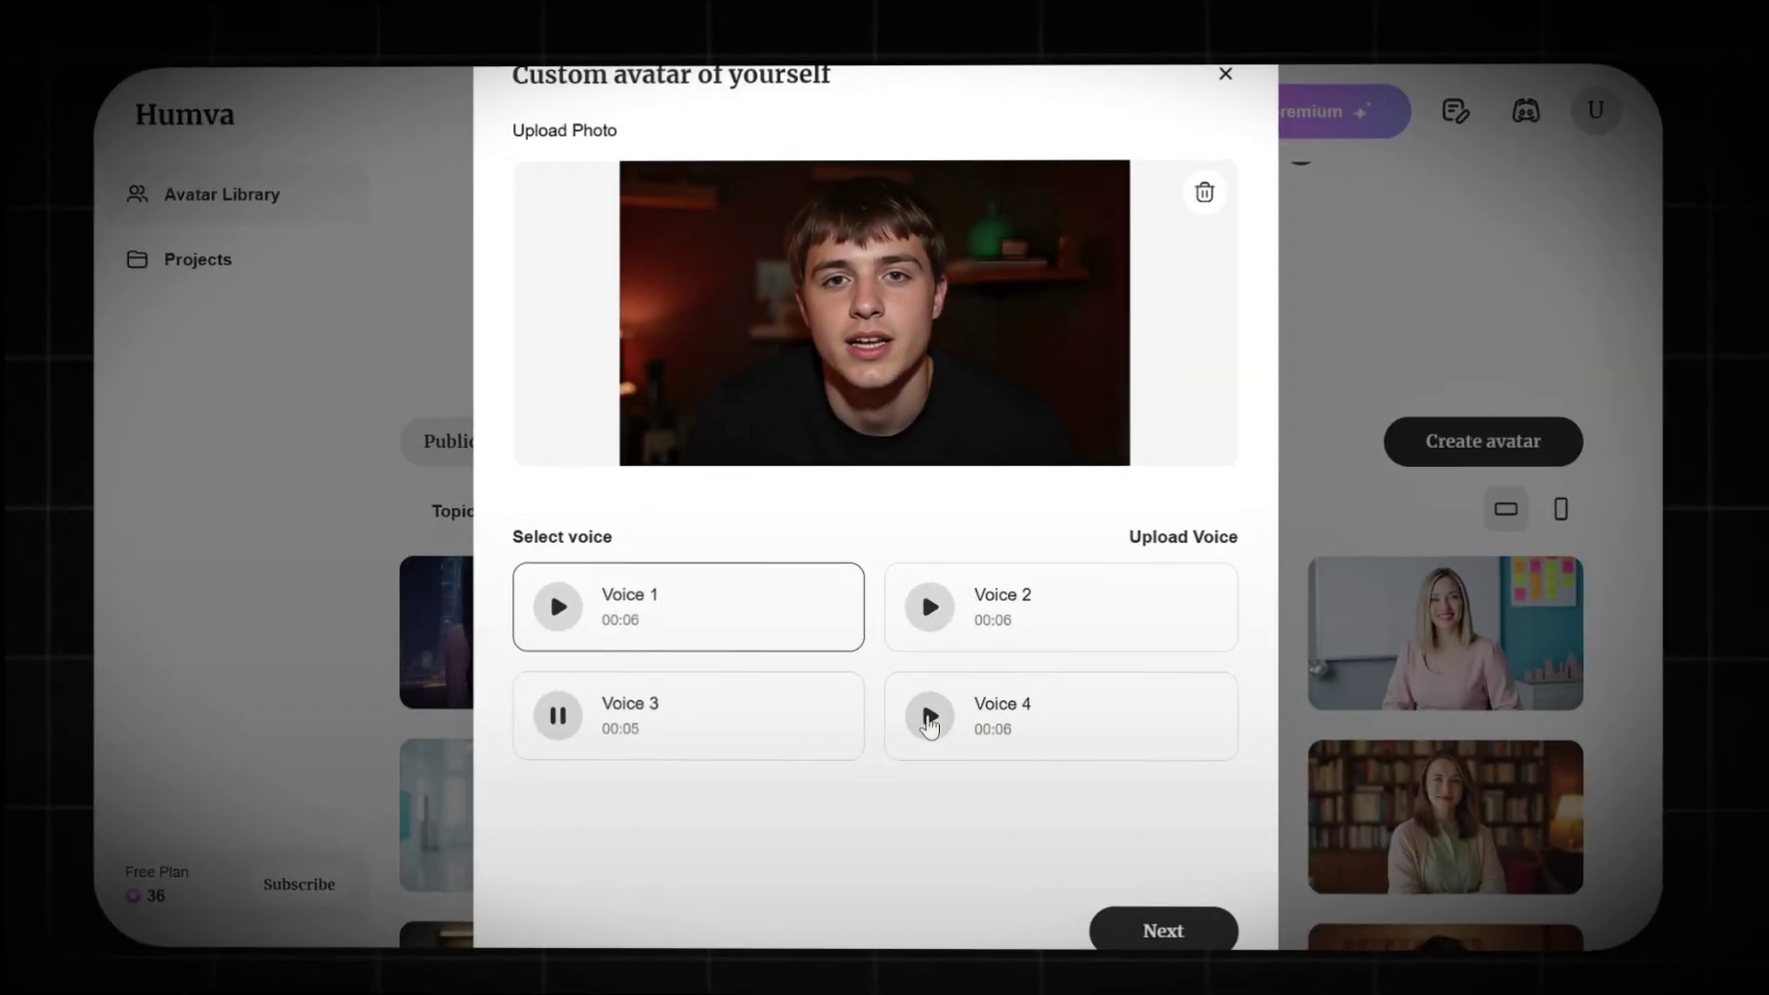
{"action": "left_click", "coordinate": [938, 701]}
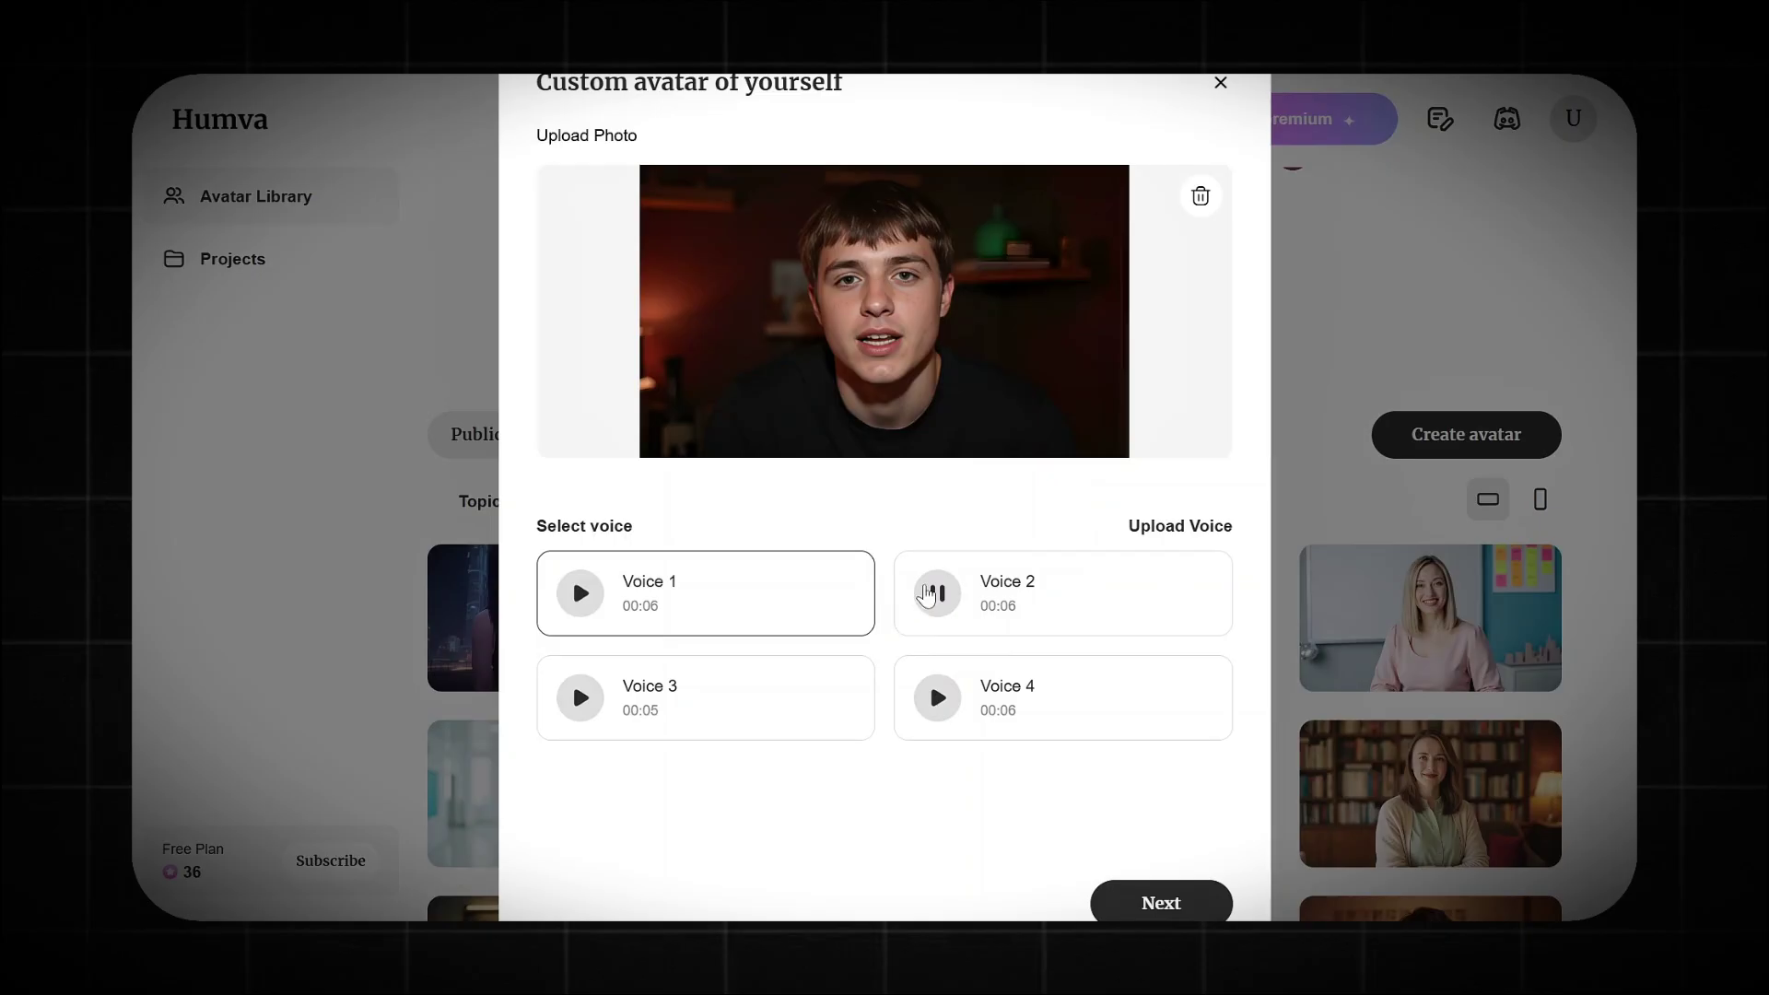
{"action": "left_click", "coordinate": [1018, 725]}
{"action": "left_click", "coordinate": [937, 699]}
{"action": "left_click", "coordinate": [938, 592]}
{"action": "left_click", "coordinate": [939, 595]}
{"action": "left_click", "coordinate": [1018, 720]}
{"action": "left_click", "coordinate": [1180, 898]}
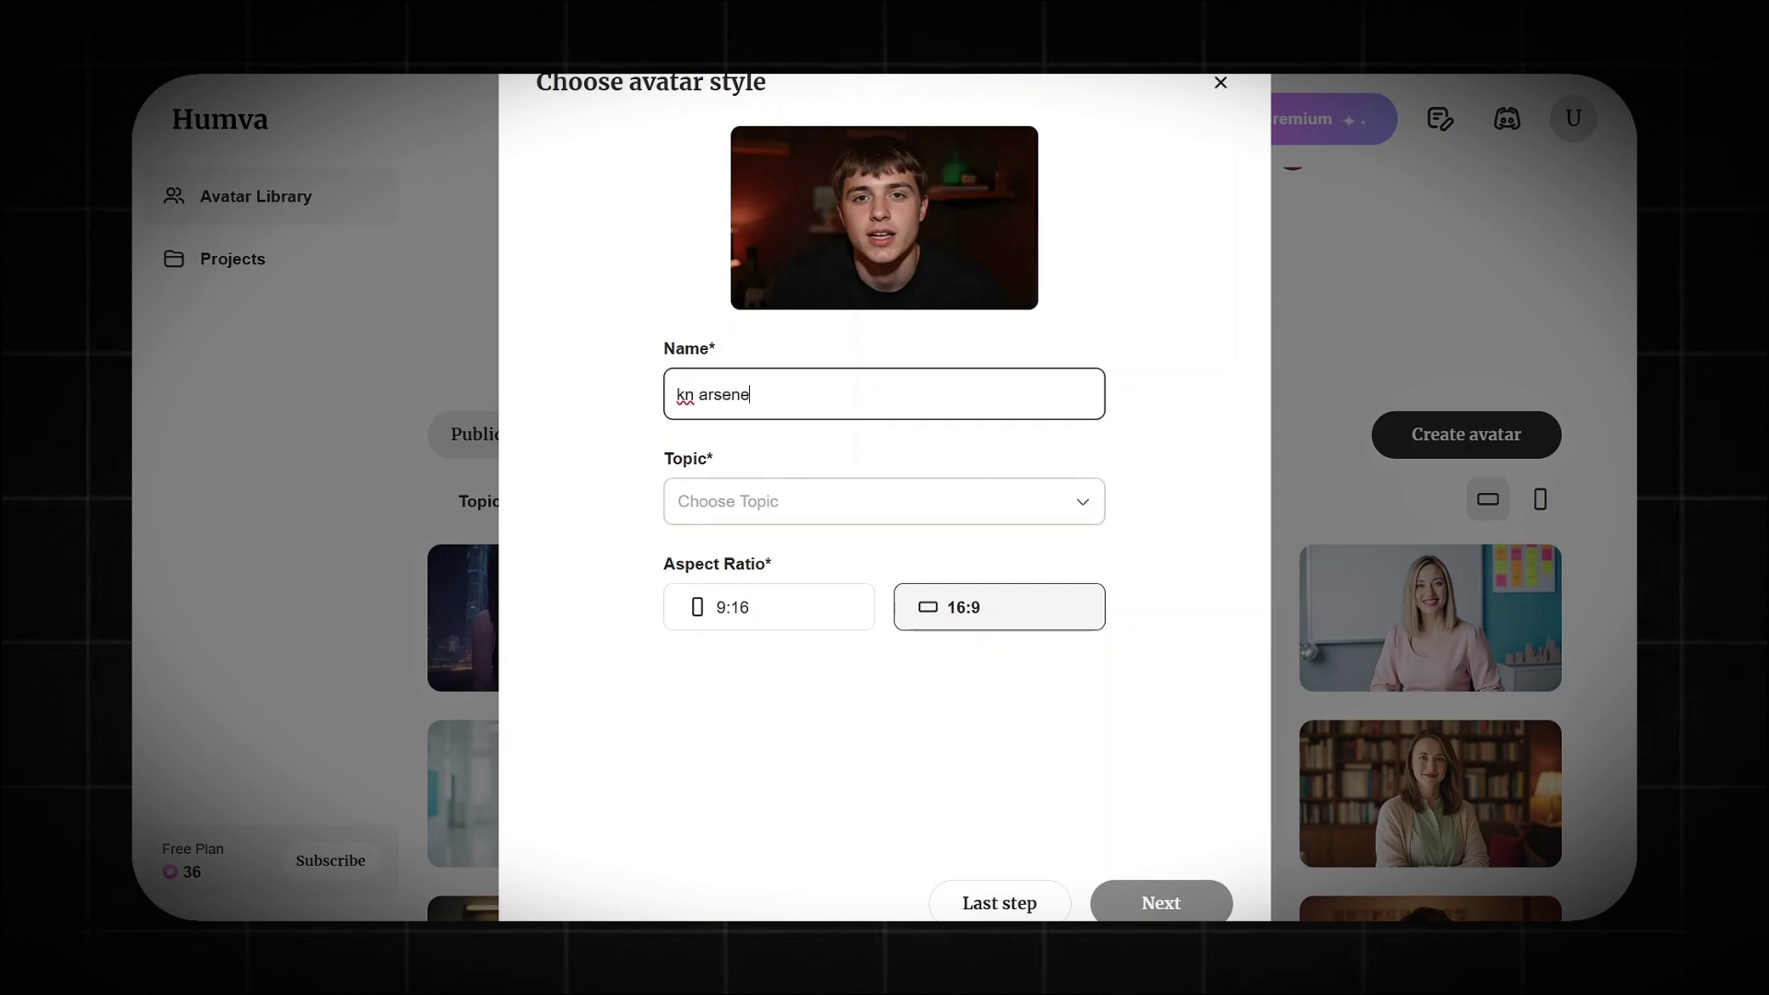
Step: Set the avatar topic to Studio at 16:9 and start generating its photos
{"action": "left_click", "coordinate": [680, 514]}
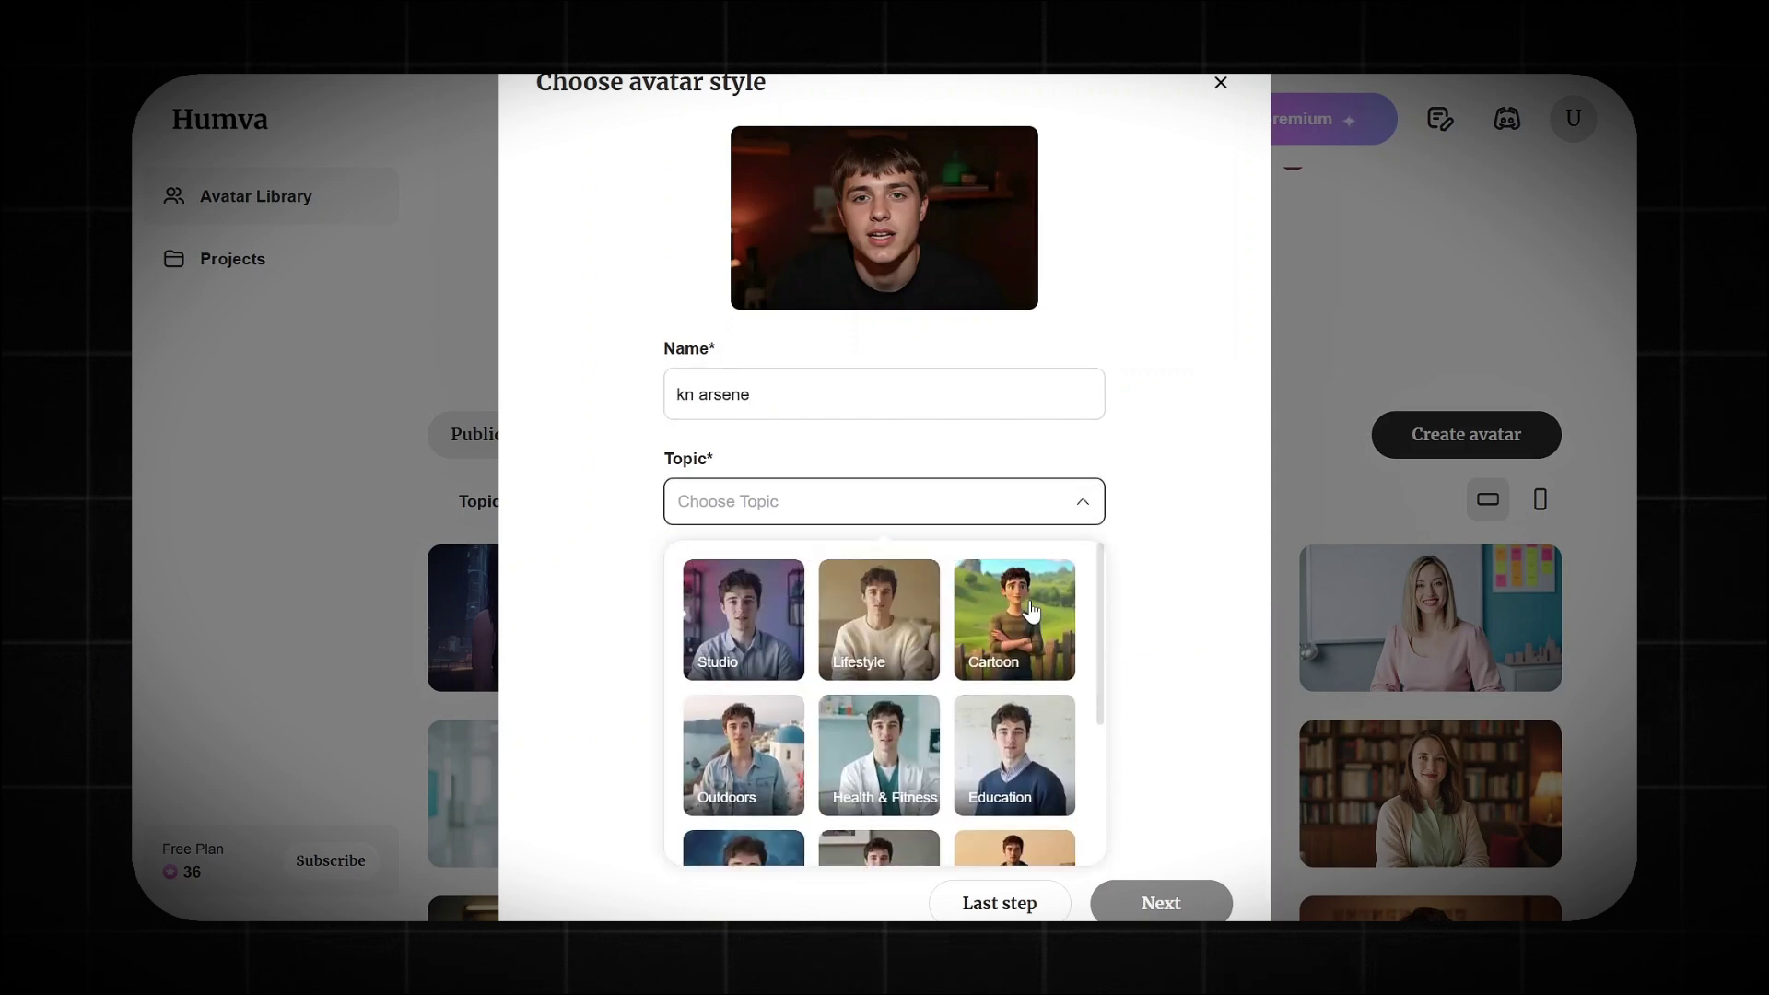
{"action": "scroll", "coordinate": [988, 756], "scroll_direction": "down", "scroll_amount": 3}
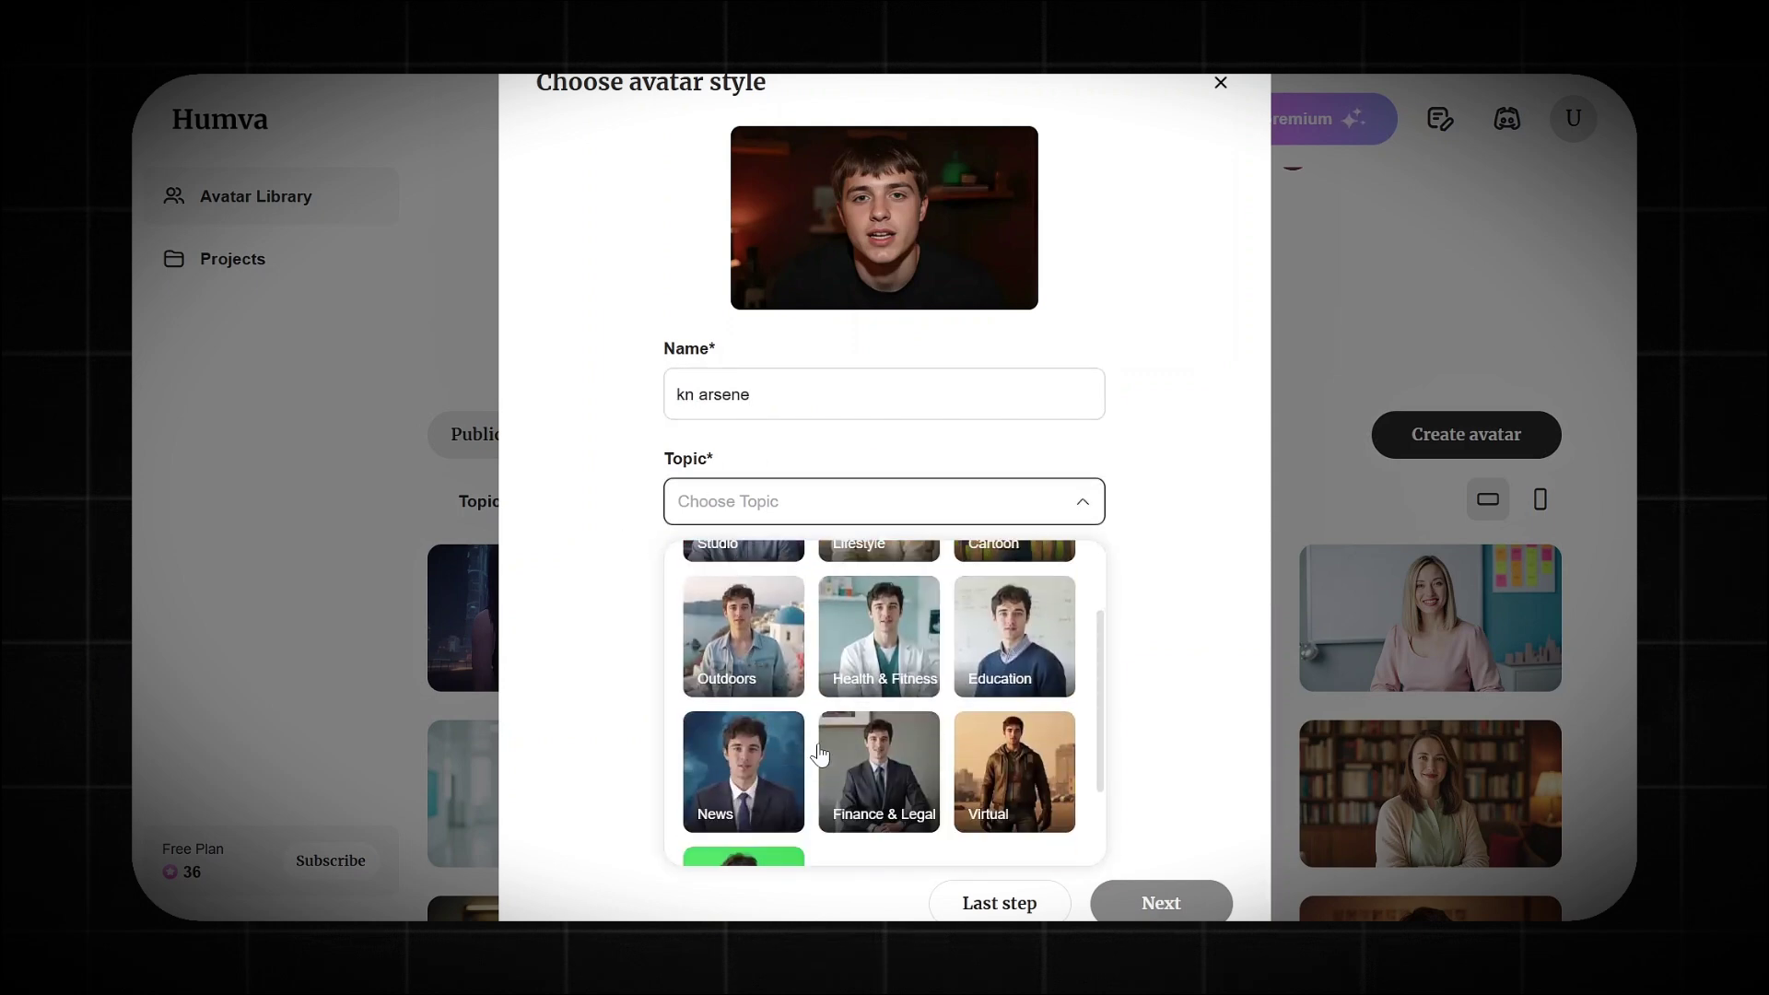
{"action": "scroll", "coordinate": [924, 766], "scroll_direction": "up", "scroll_amount": 3}
{"action": "left_click", "coordinate": [741, 634]}
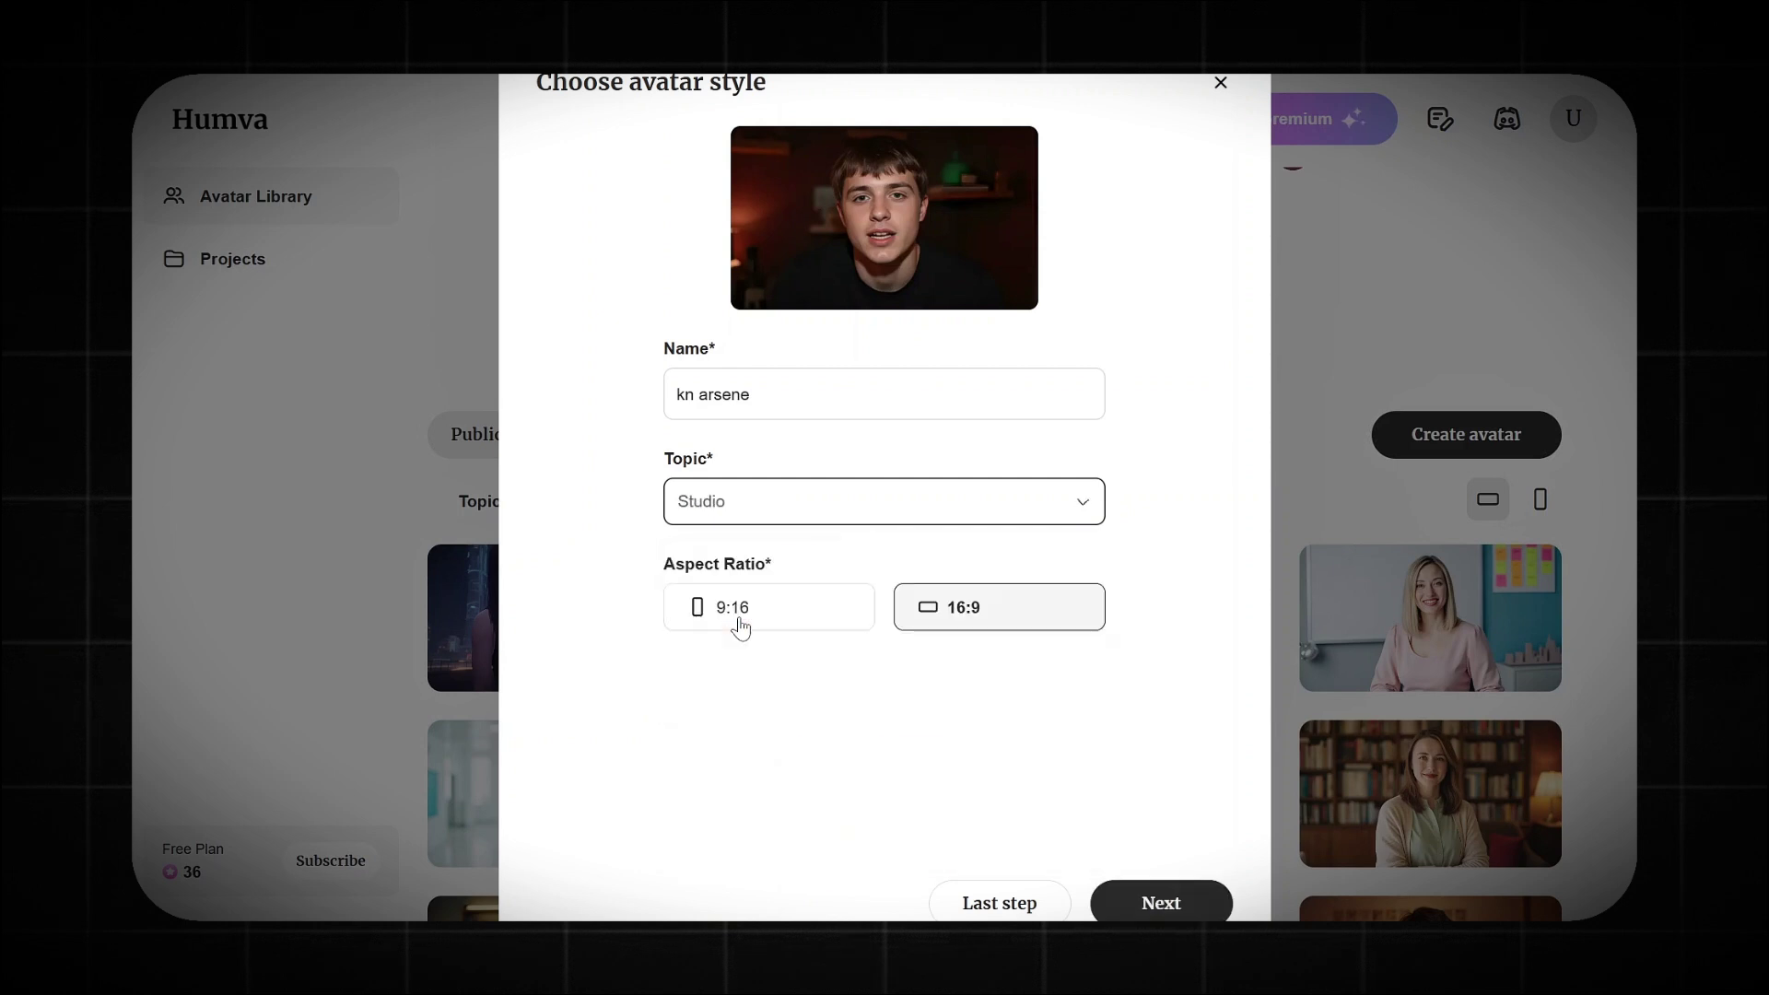
{"action": "left_click", "coordinate": [1164, 900]}
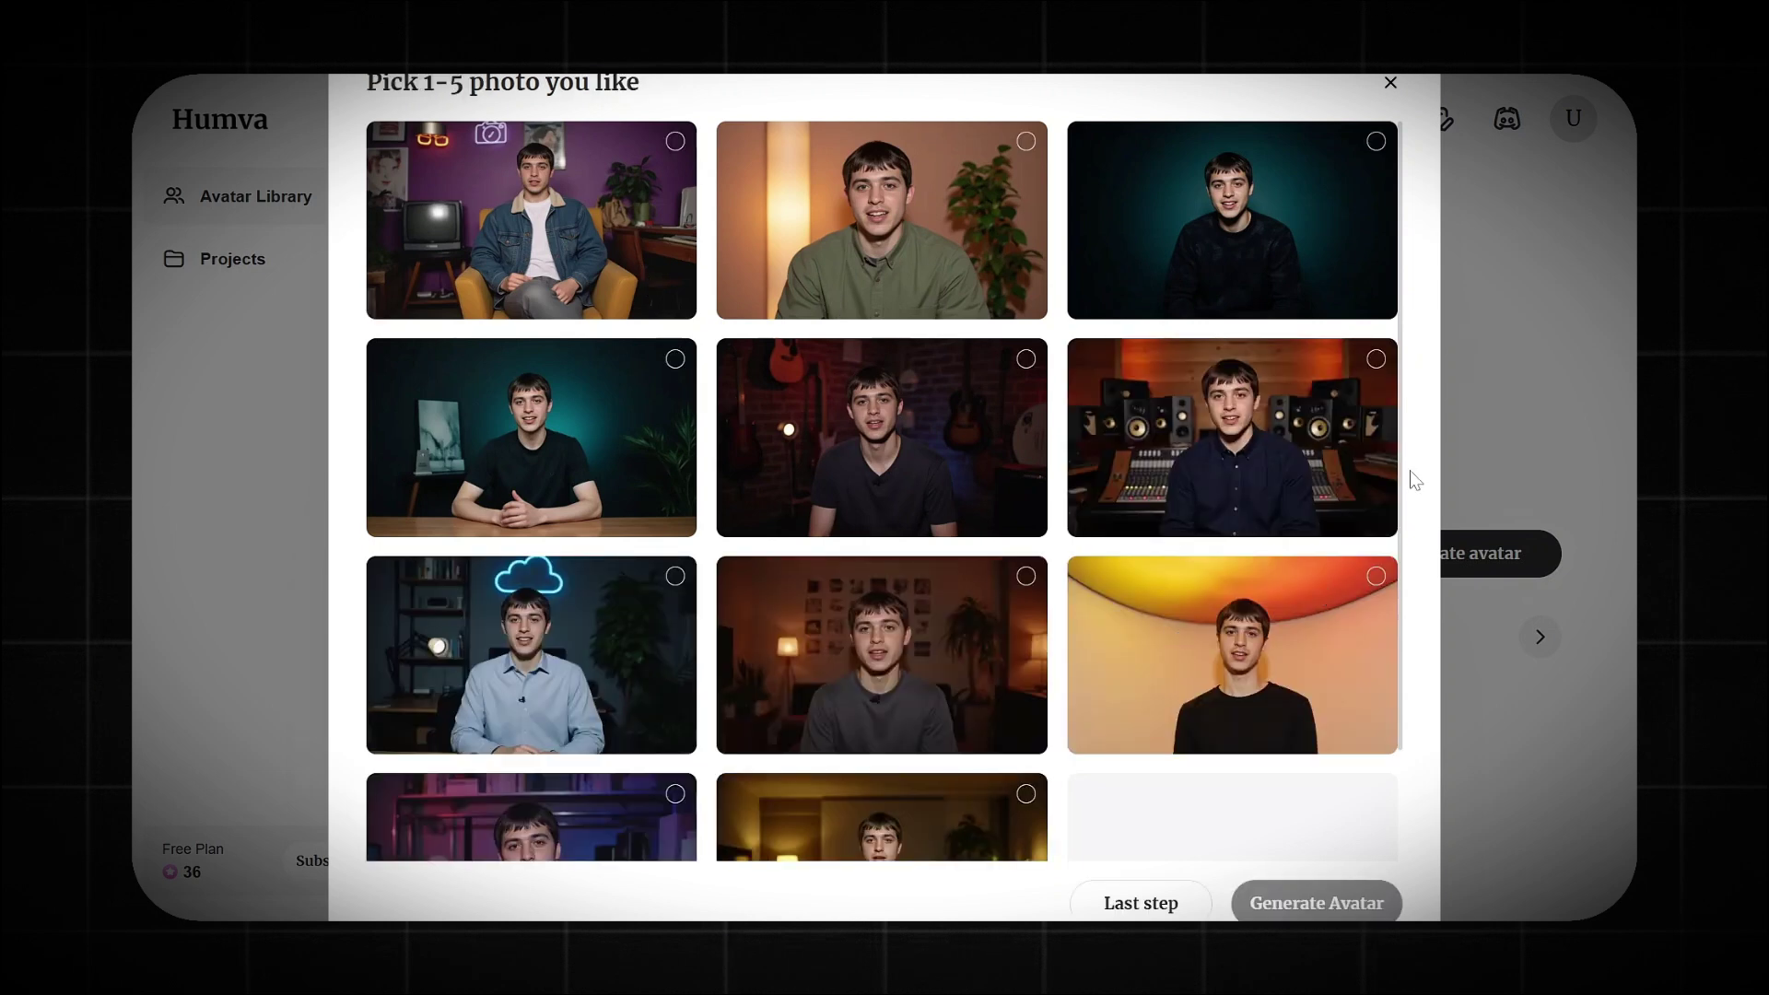
Step: Pick the purple-lit room, green-shirt and teal-desk photos
{"action": "scroll", "coordinate": [818, 675], "scroll_direction": "down", "scroll_amount": 2}
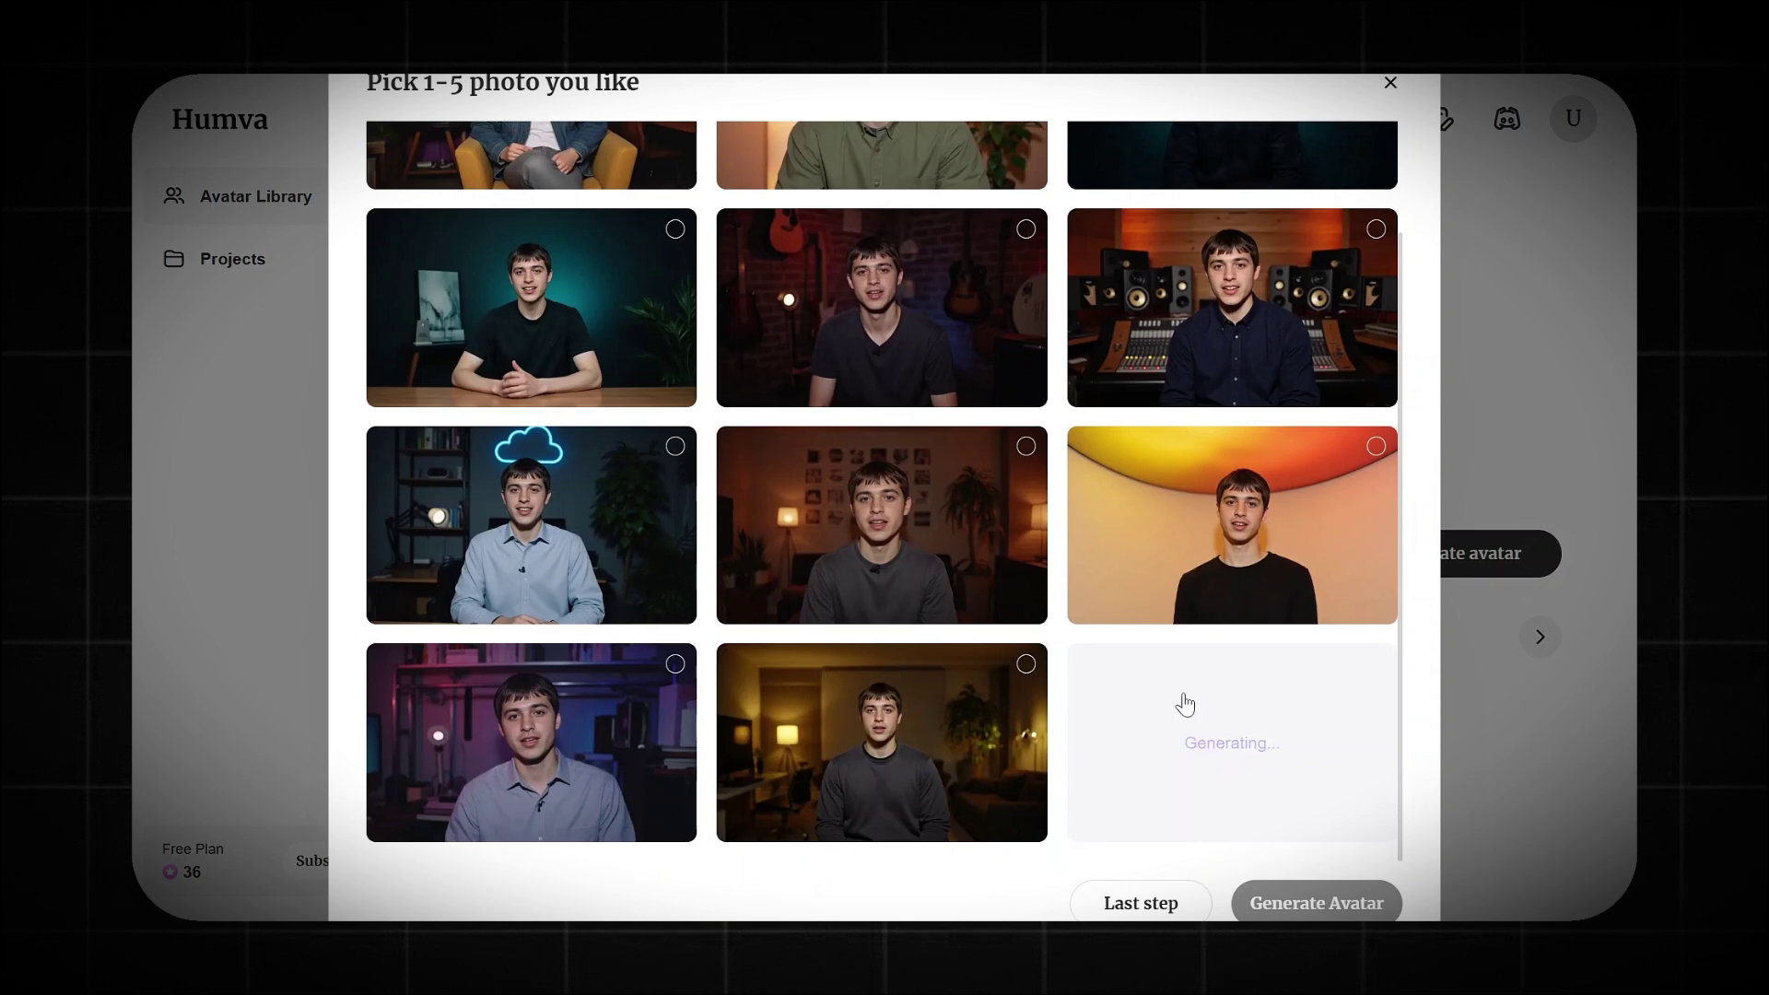
{"action": "scroll", "coordinate": [594, 682], "scroll_direction": "up", "scroll_amount": 2}
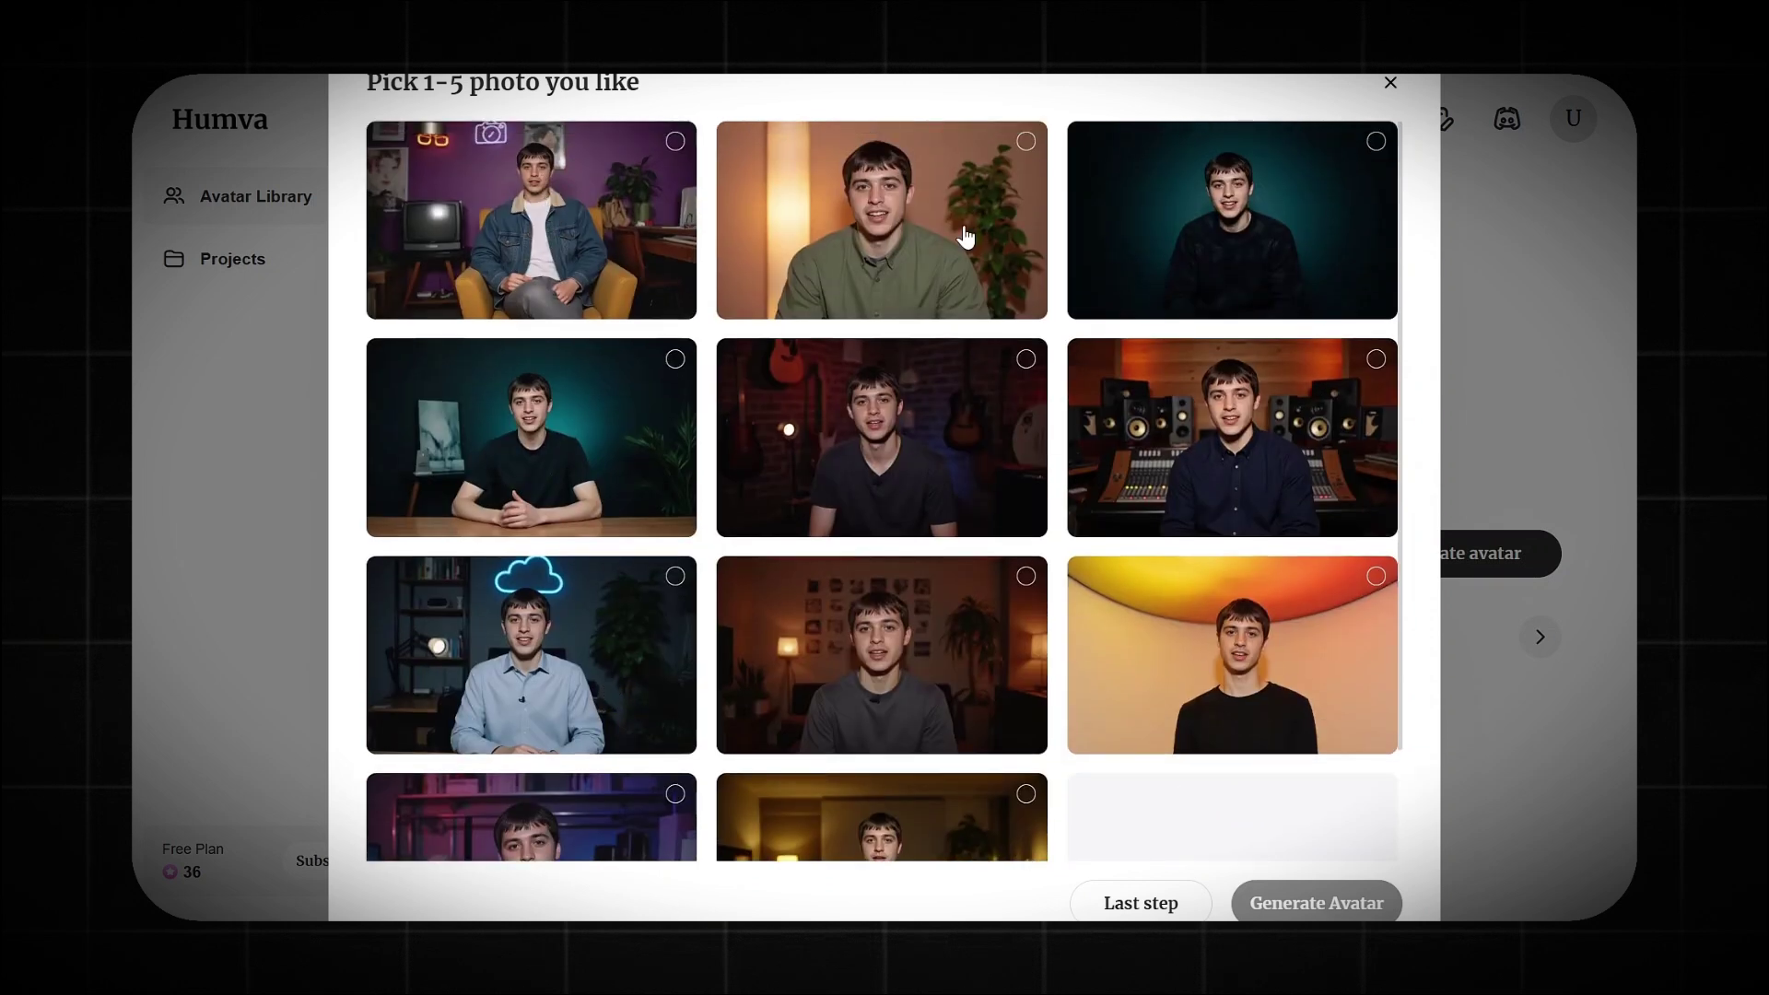
{"action": "scroll", "coordinate": [1046, 449], "scroll_direction": "down", "scroll_amount": 2}
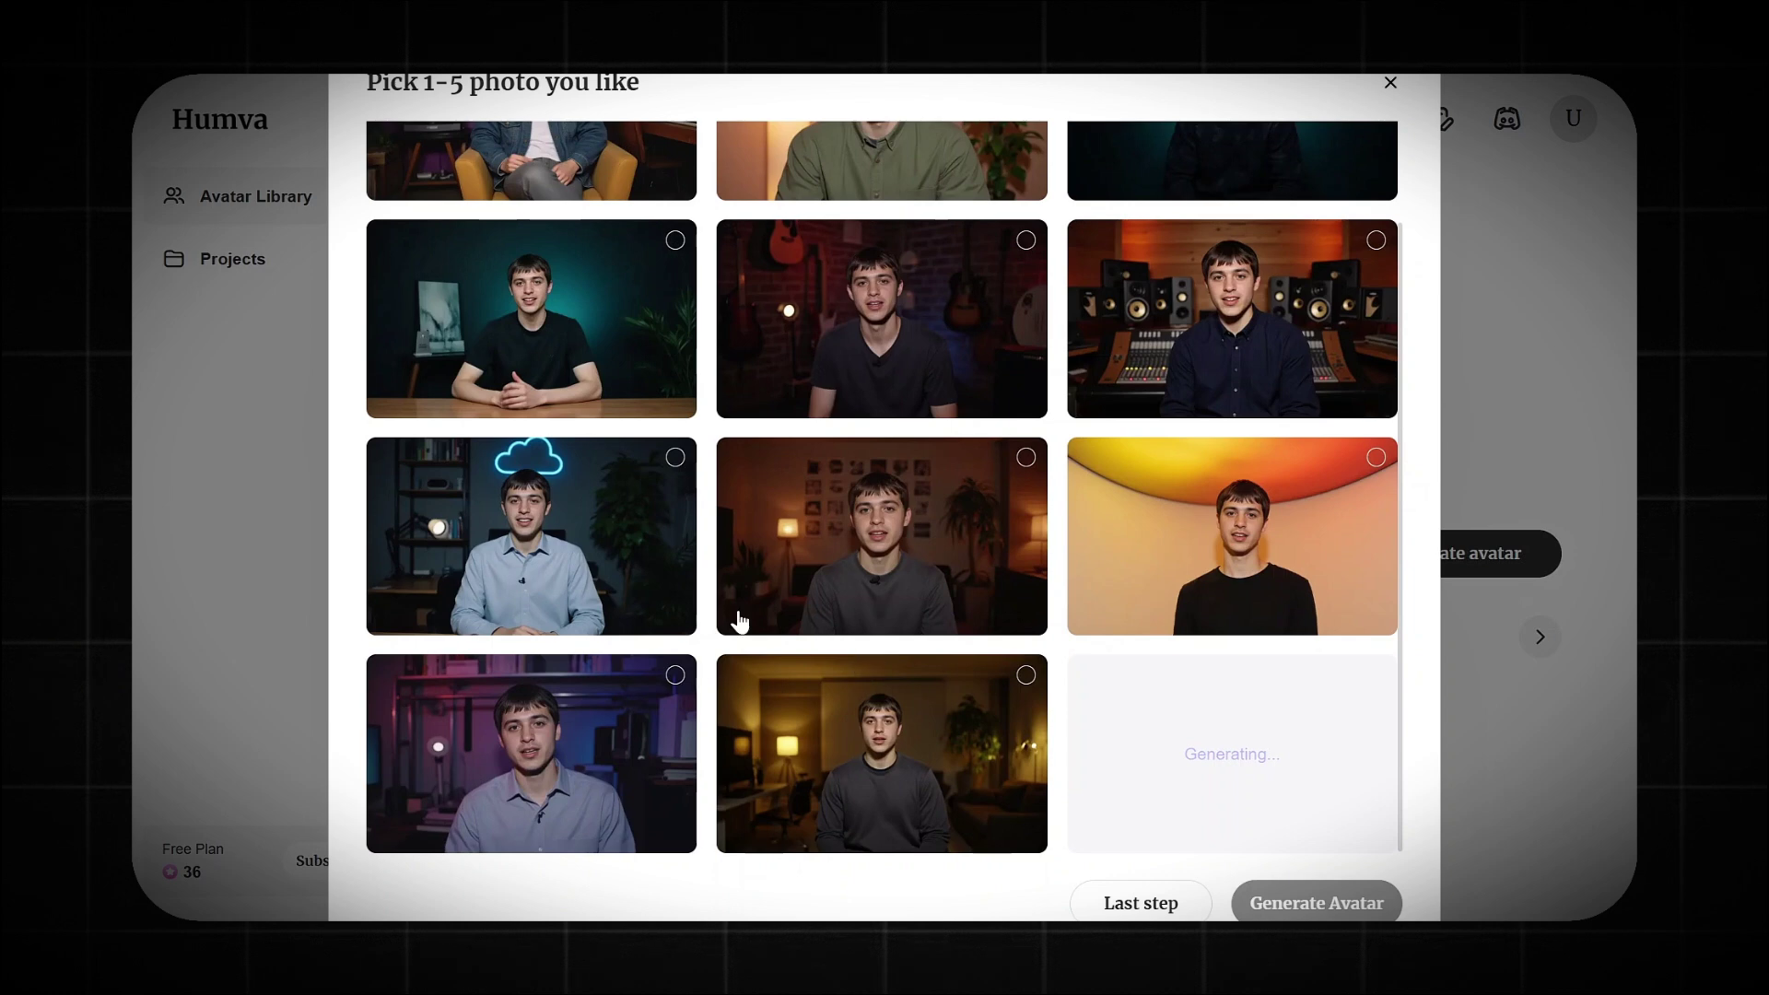
{"action": "left_click", "coordinate": [680, 706]}
{"action": "scroll", "coordinate": [737, 696], "scroll_direction": "up", "scroll_amount": 2}
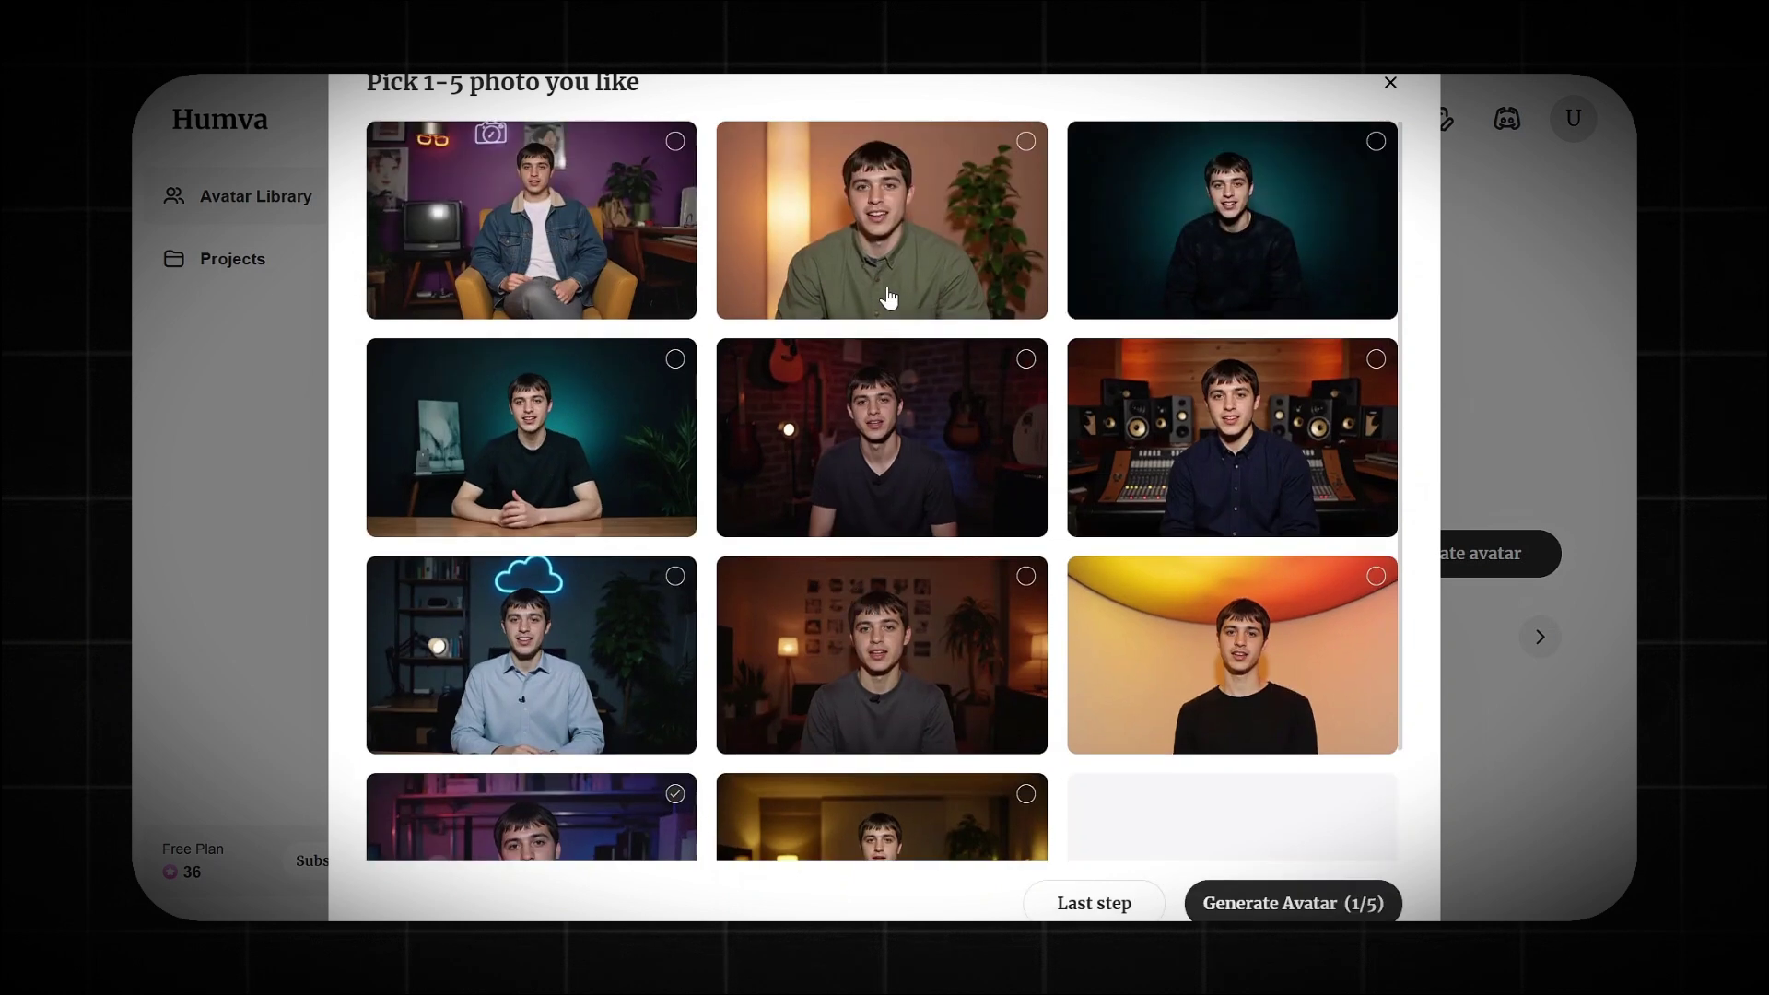
{"action": "left_click", "coordinate": [939, 199]}
{"action": "left_click", "coordinate": [674, 359]}
Step: Add the guitar-room and dark-teal photos and generate the avatar from all five
{"action": "scroll", "coordinate": [782, 490], "scroll_direction": "down", "scroll_amount": 2}
{"action": "scroll", "coordinate": [931, 497], "scroll_direction": "up", "scroll_amount": 2}
{"action": "scroll", "coordinate": [924, 572], "scroll_direction": "down", "scroll_amount": 2}
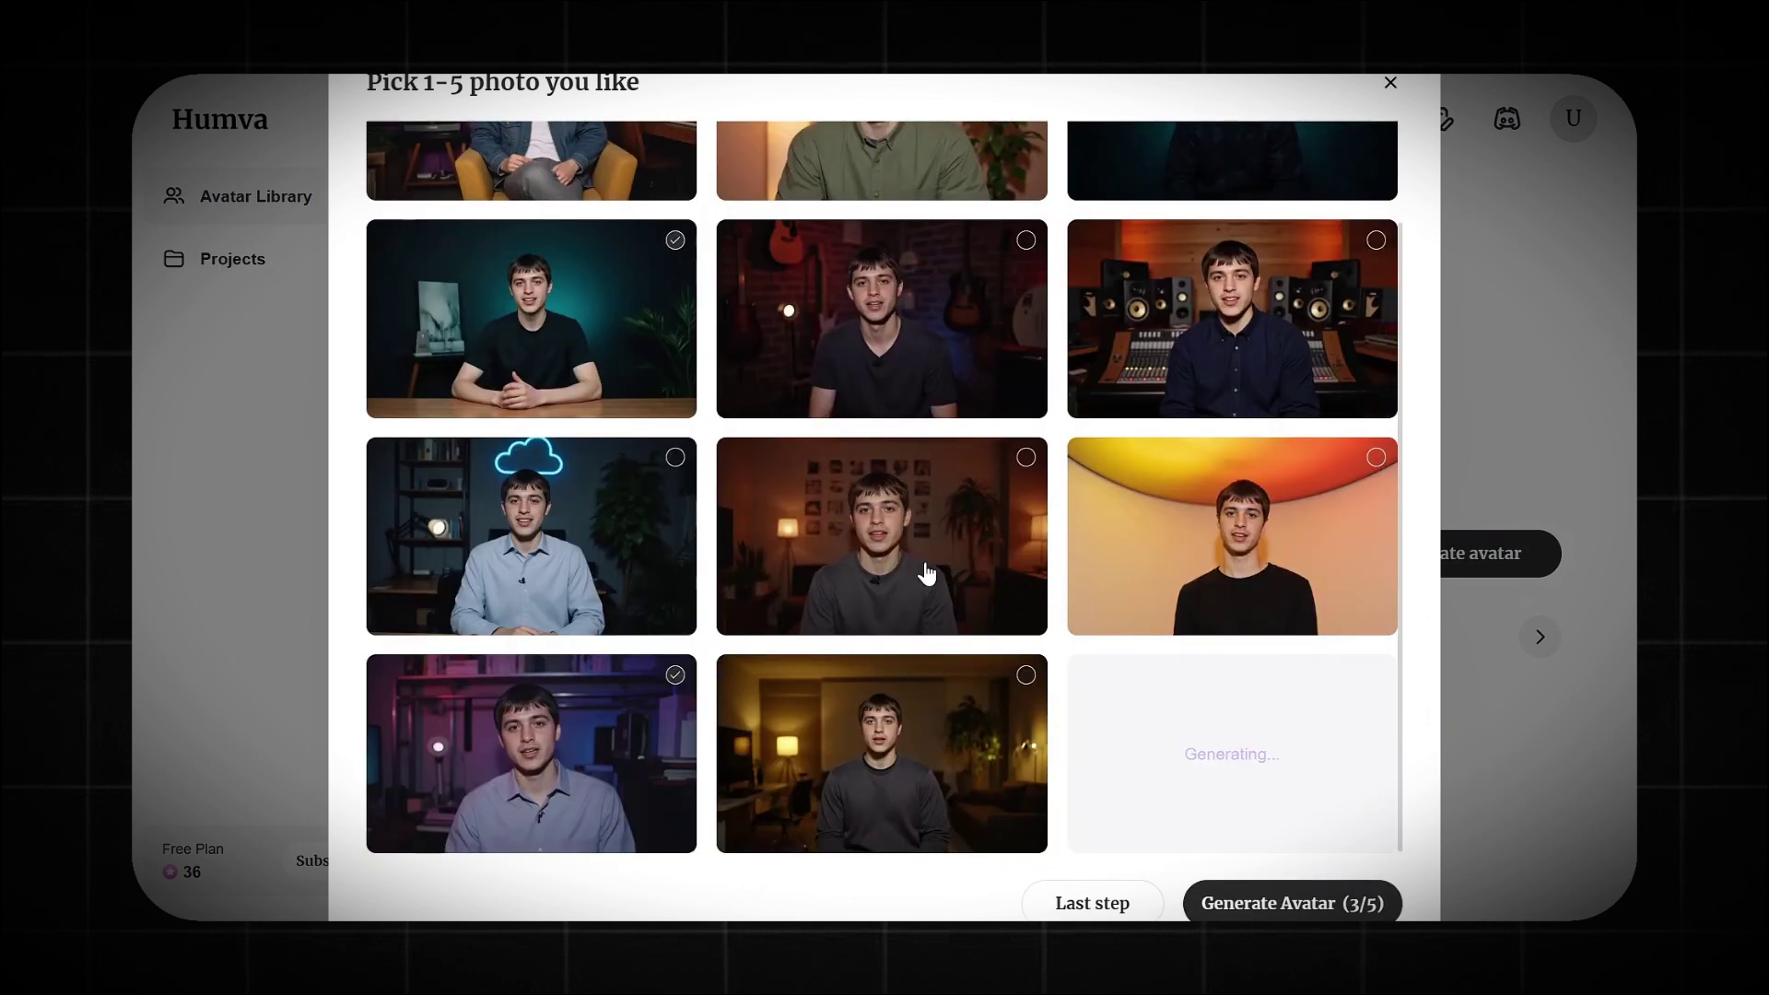
{"action": "scroll", "coordinate": [1062, 561], "scroll_direction": "up", "scroll_amount": 2}
{"action": "left_click", "coordinate": [1038, 462]}
{"action": "scroll", "coordinate": [1039, 461], "scroll_direction": "down", "scroll_amount": 2}
{"action": "scroll", "coordinate": [1198, 414], "scroll_direction": "up", "scroll_amount": 2}
{"action": "left_click", "coordinate": [1326, 304]}
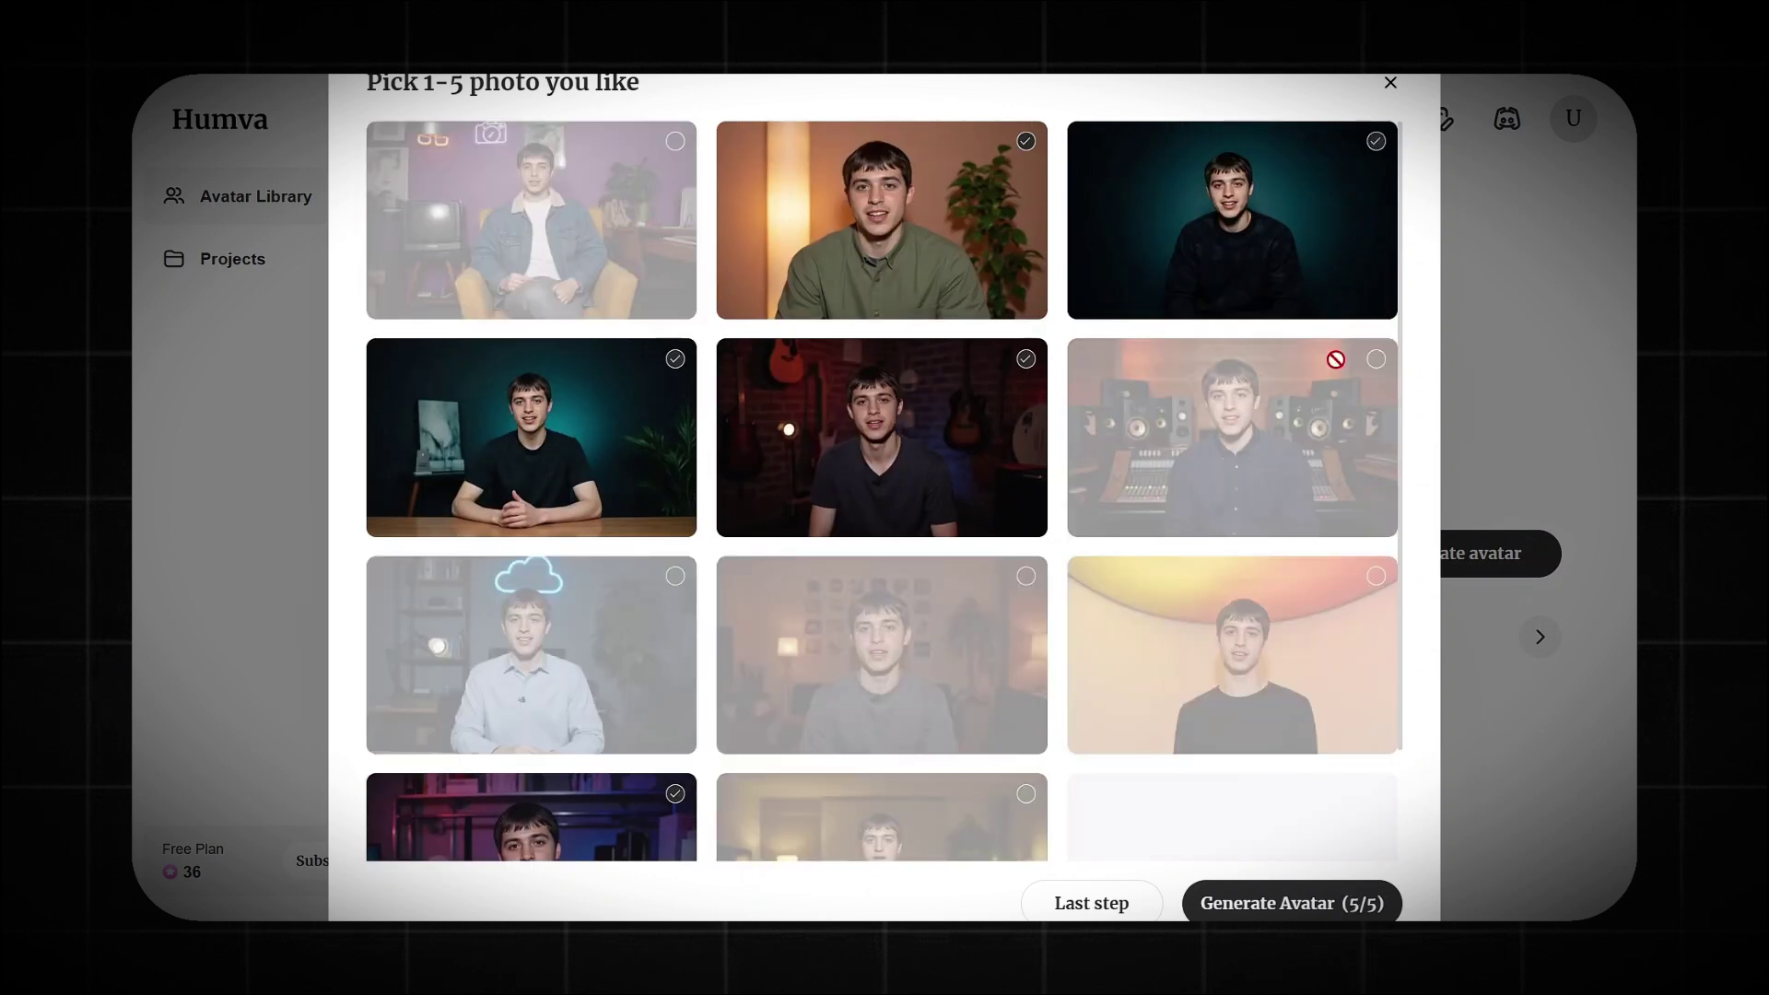
{"action": "scroll", "coordinate": [1335, 355], "scroll_direction": "down", "scroll_amount": 2}
{"action": "left_click", "coordinate": [1278, 898]}
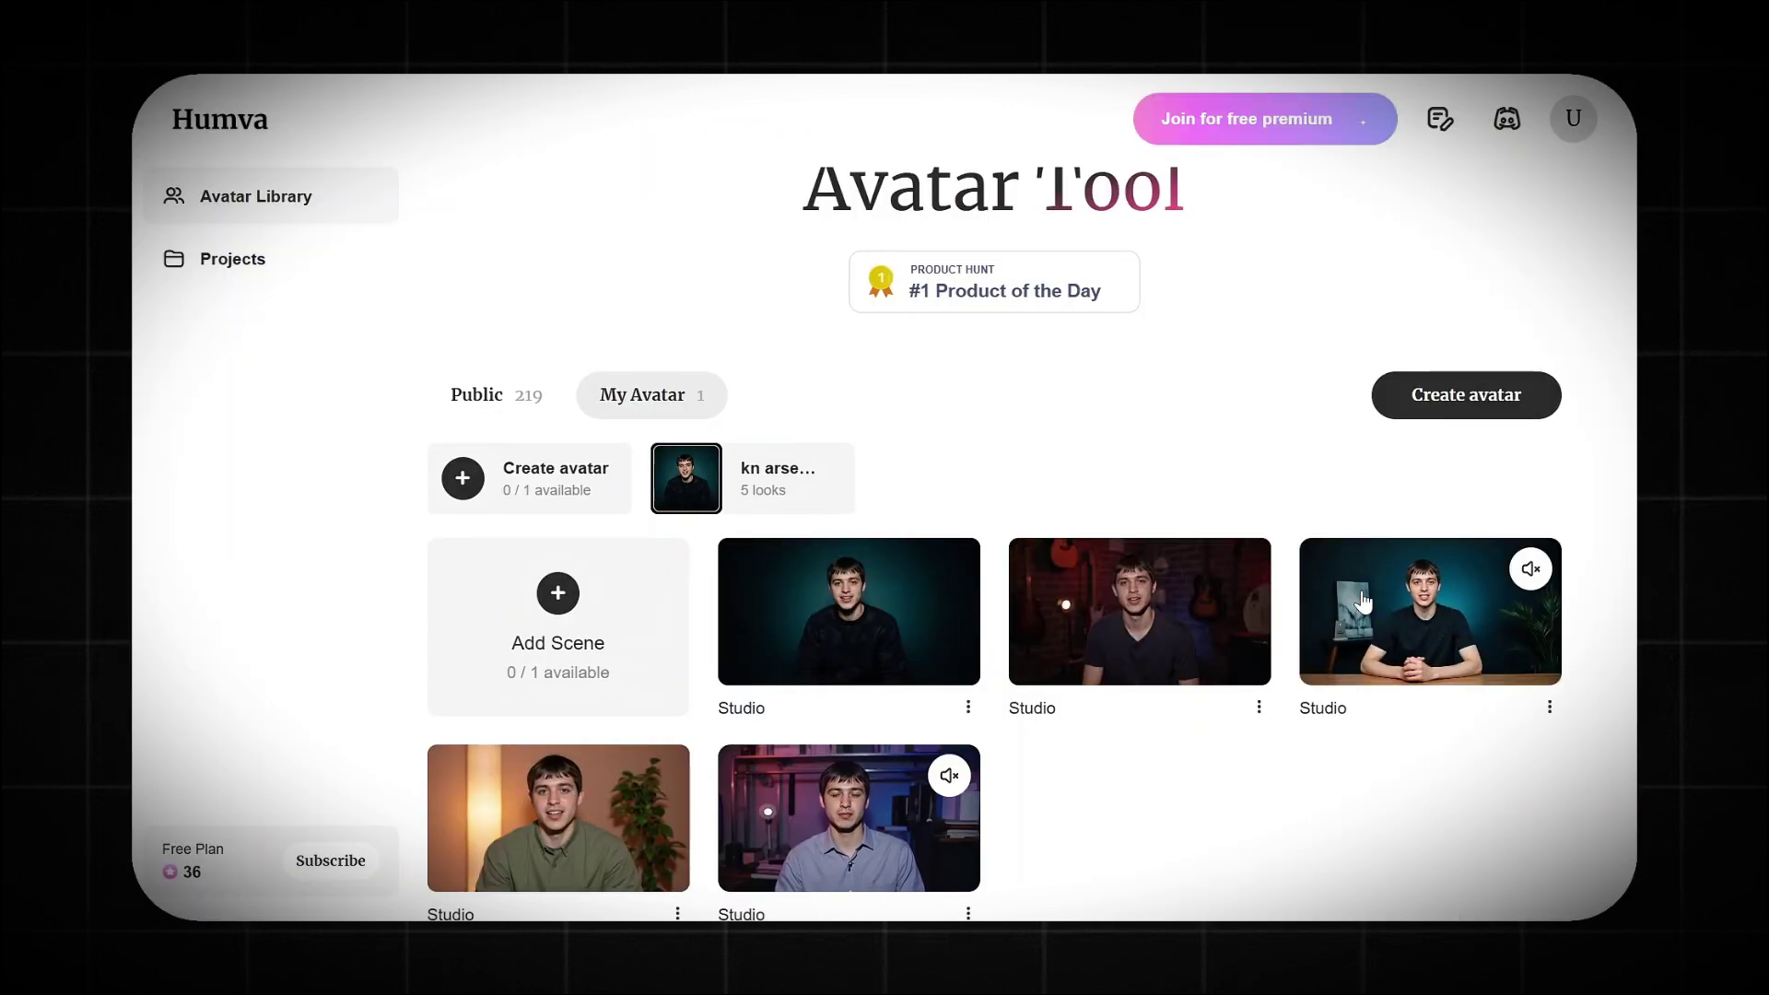
Step: Open the custom avatar's dark-teal Studio look in the Editor
{"action": "mouse_move", "coordinate": [1133, 626]}
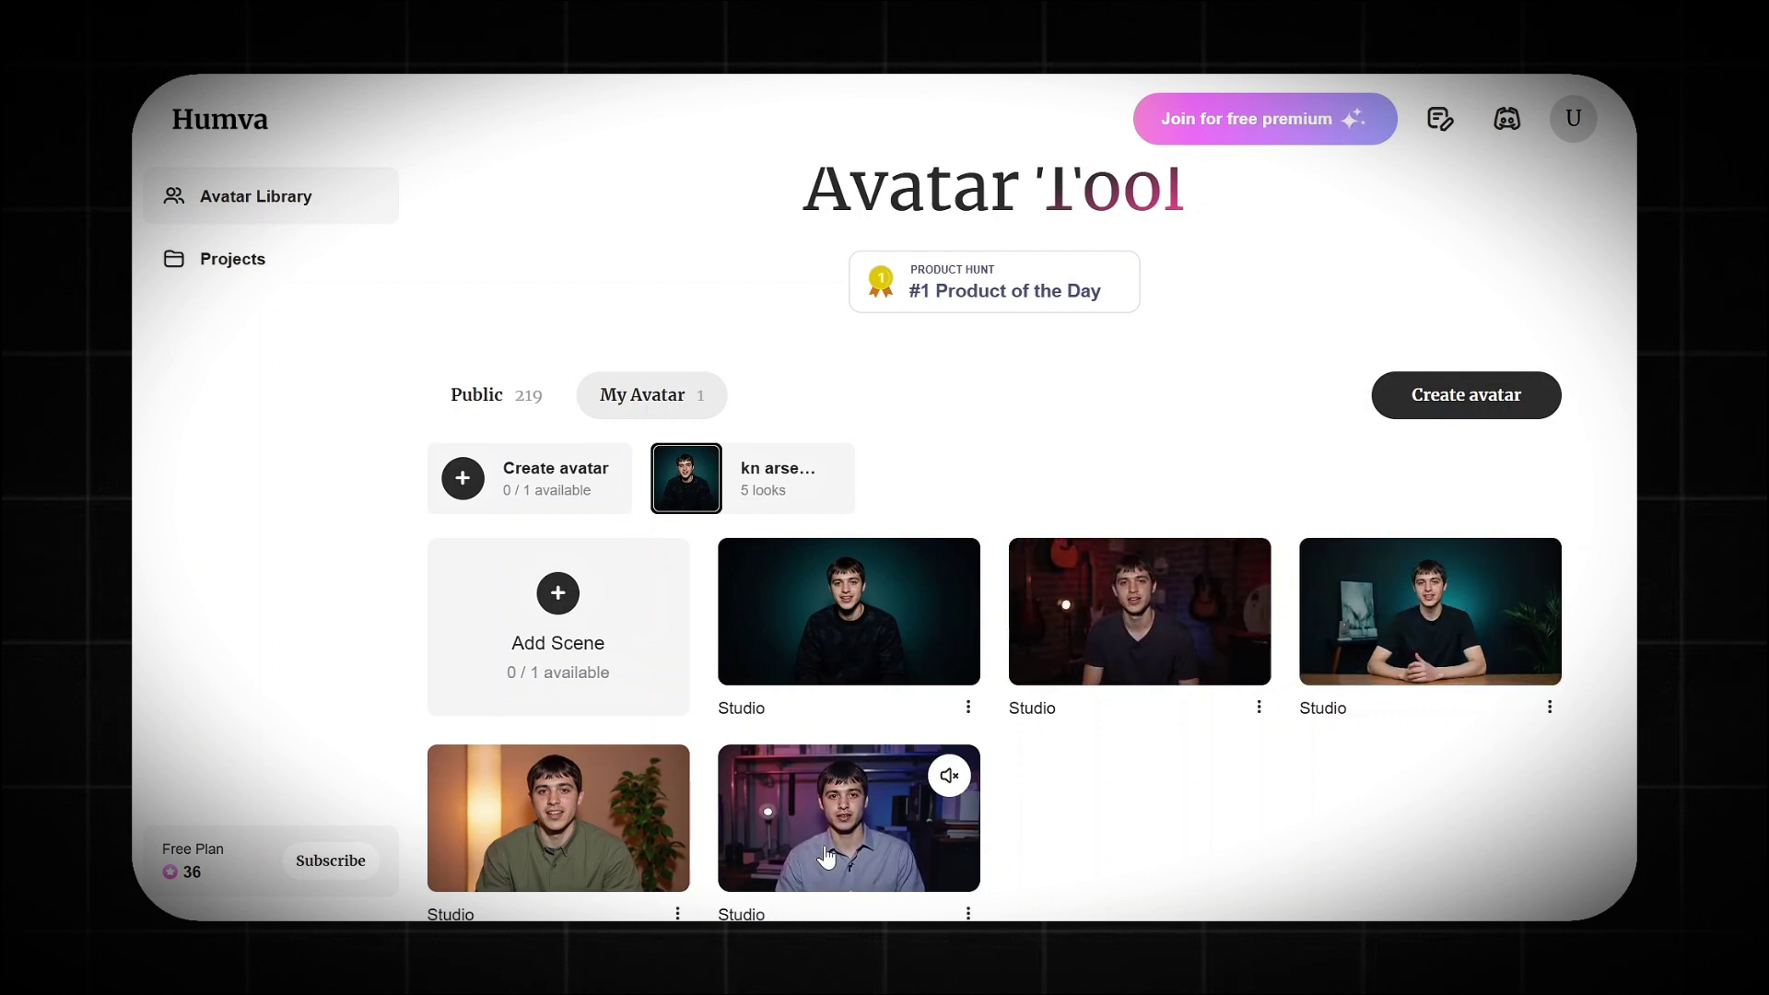
{"action": "left_click", "coordinate": [866, 590]}
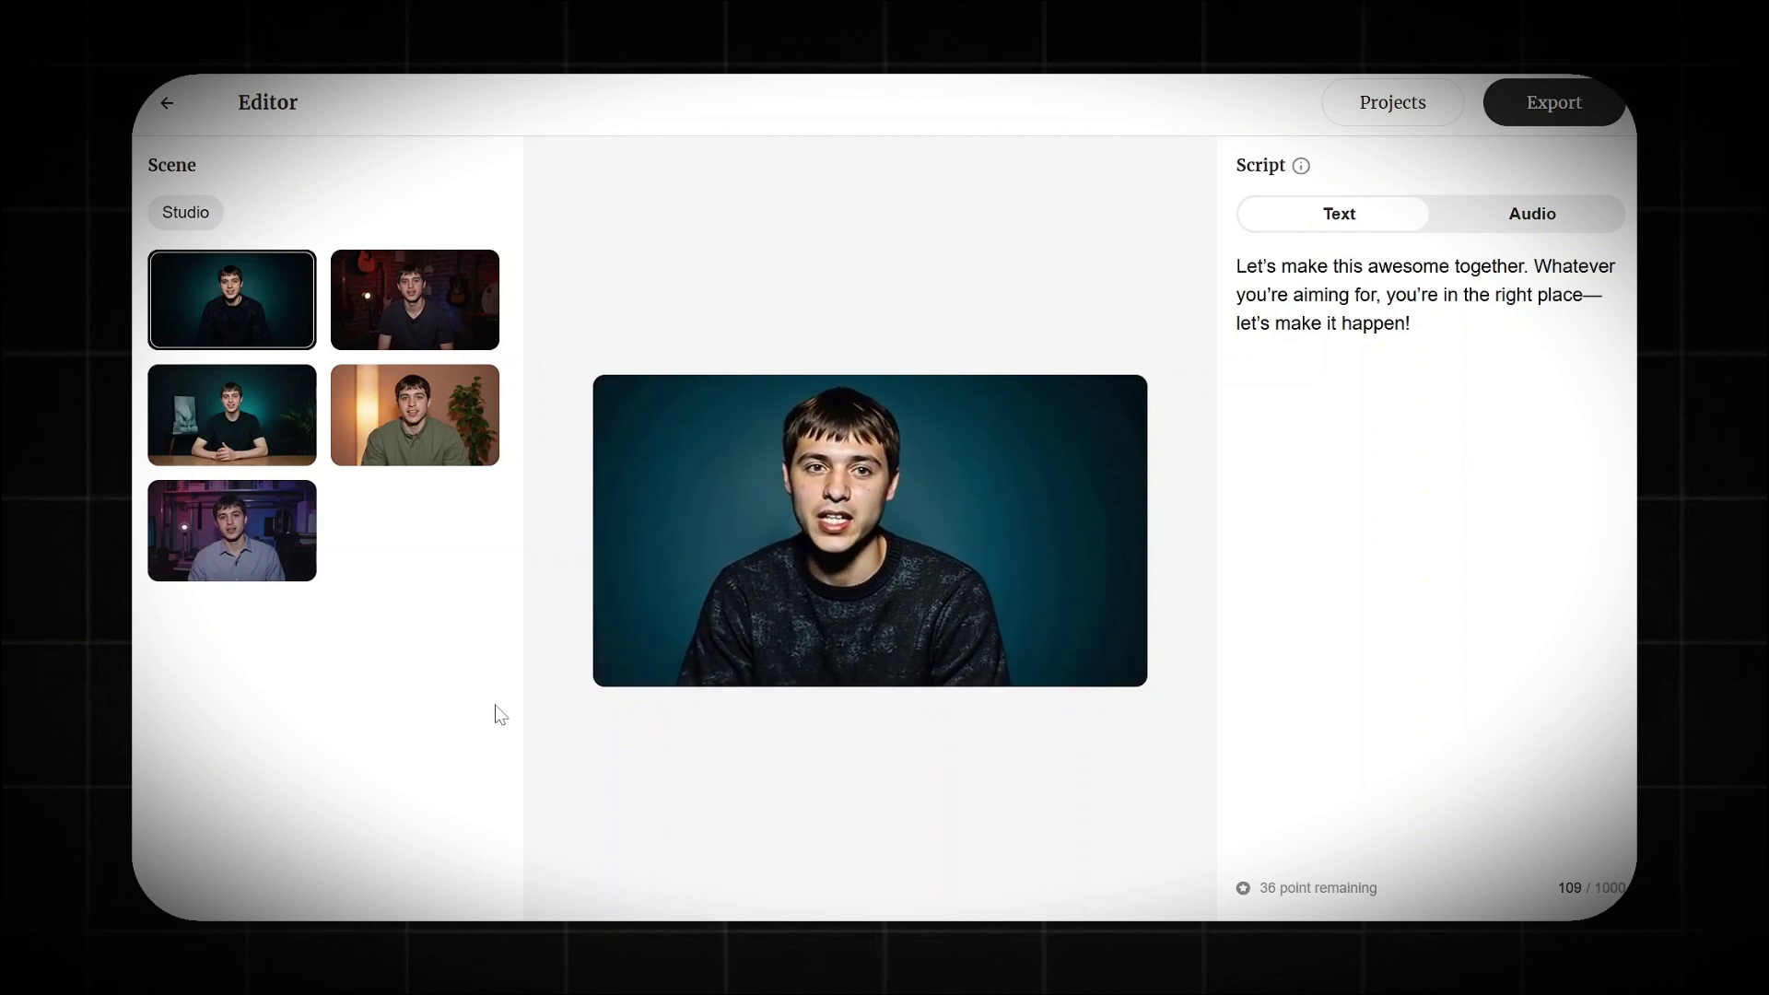
{"action": "left_click", "coordinate": [408, 296]}
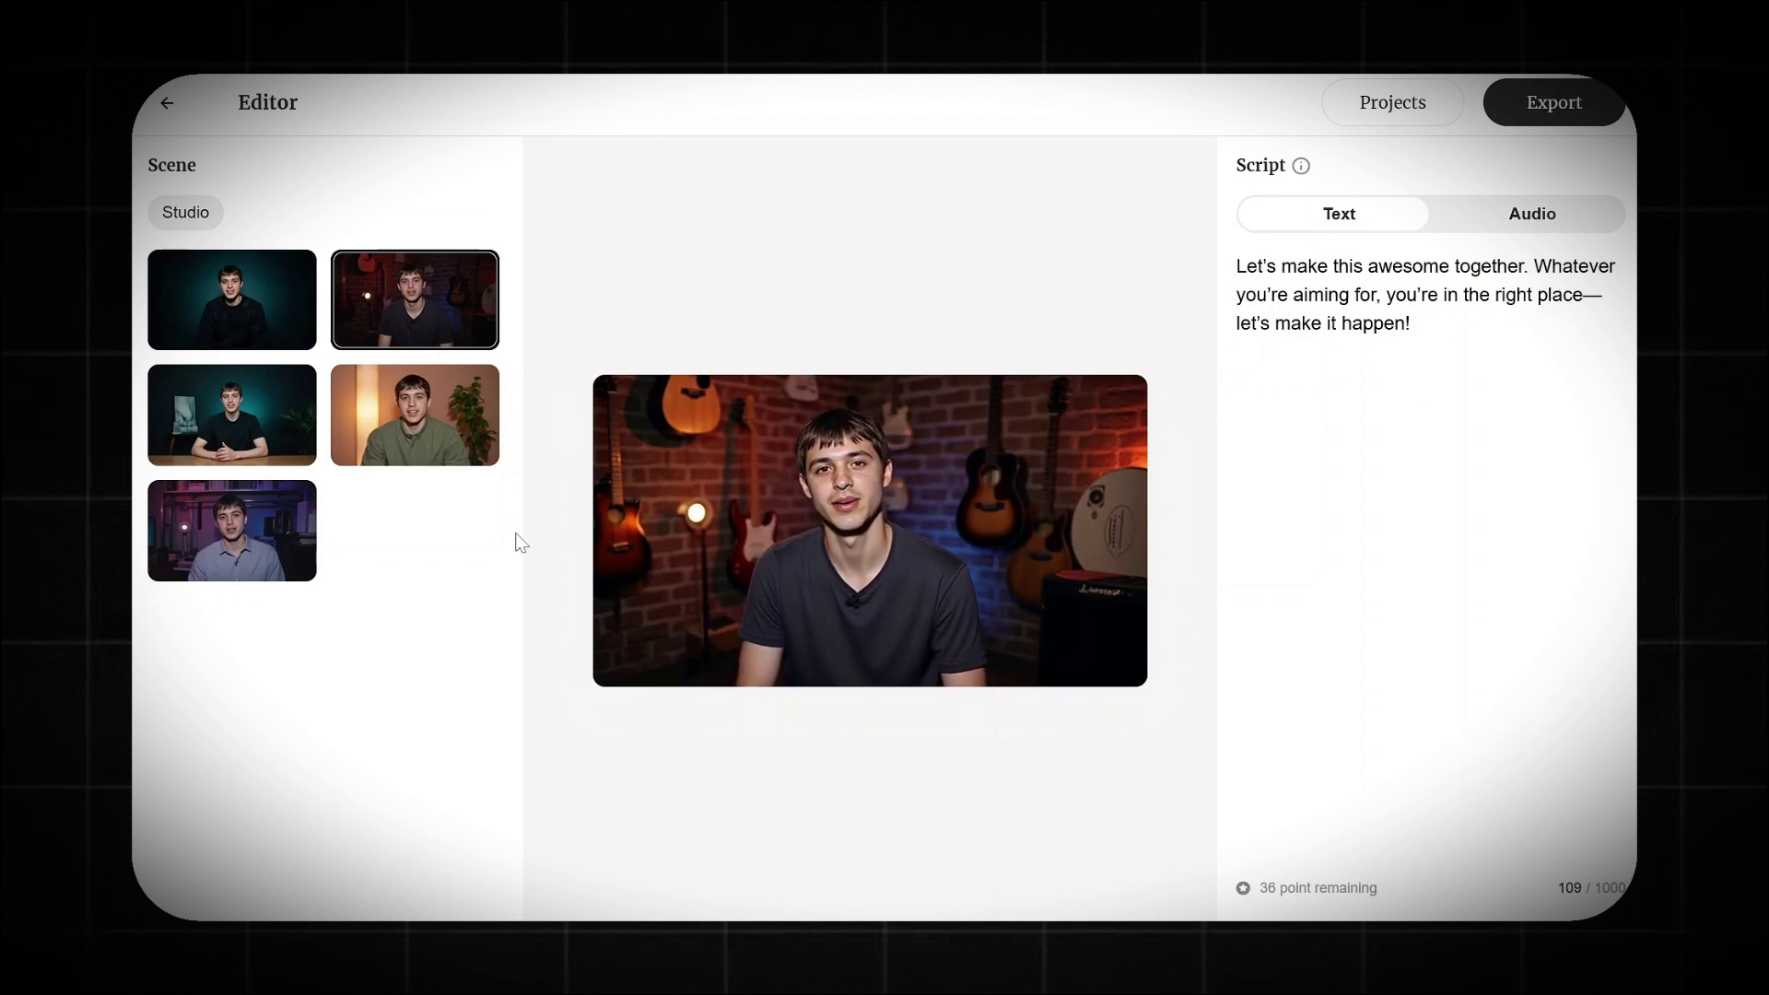
{"action": "left_click", "coordinate": [232, 415]}
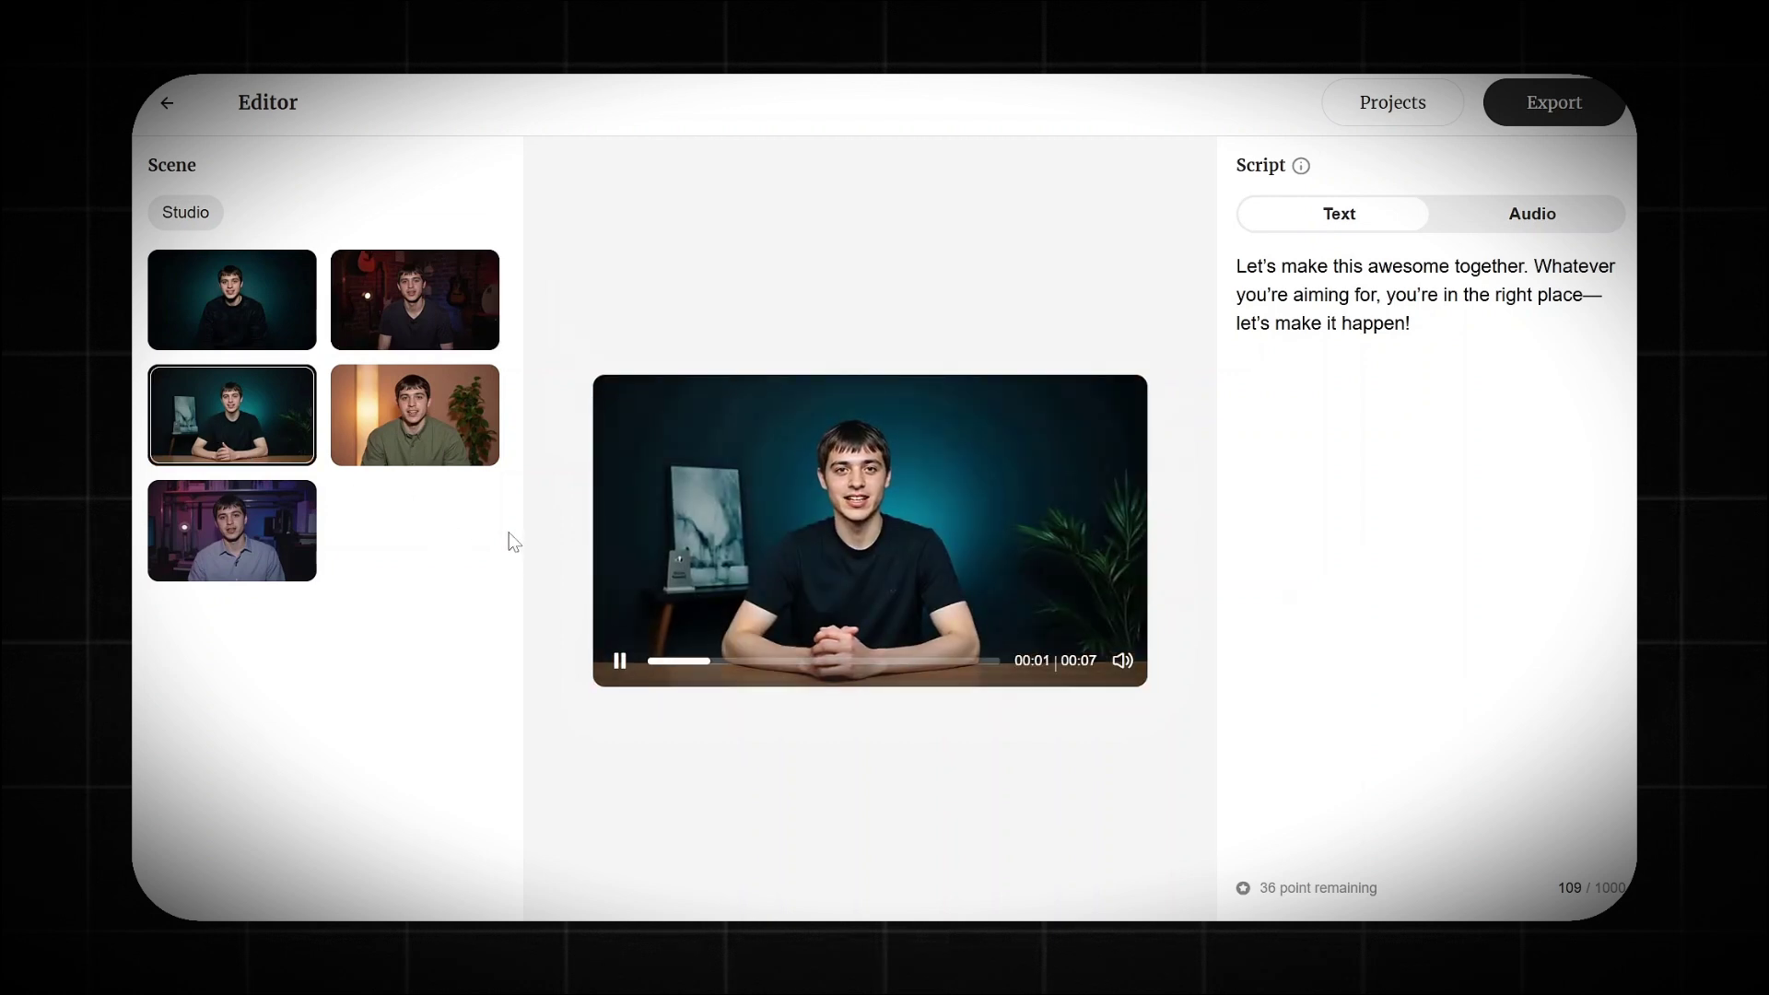
{"action": "left_click", "coordinate": [398, 428]}
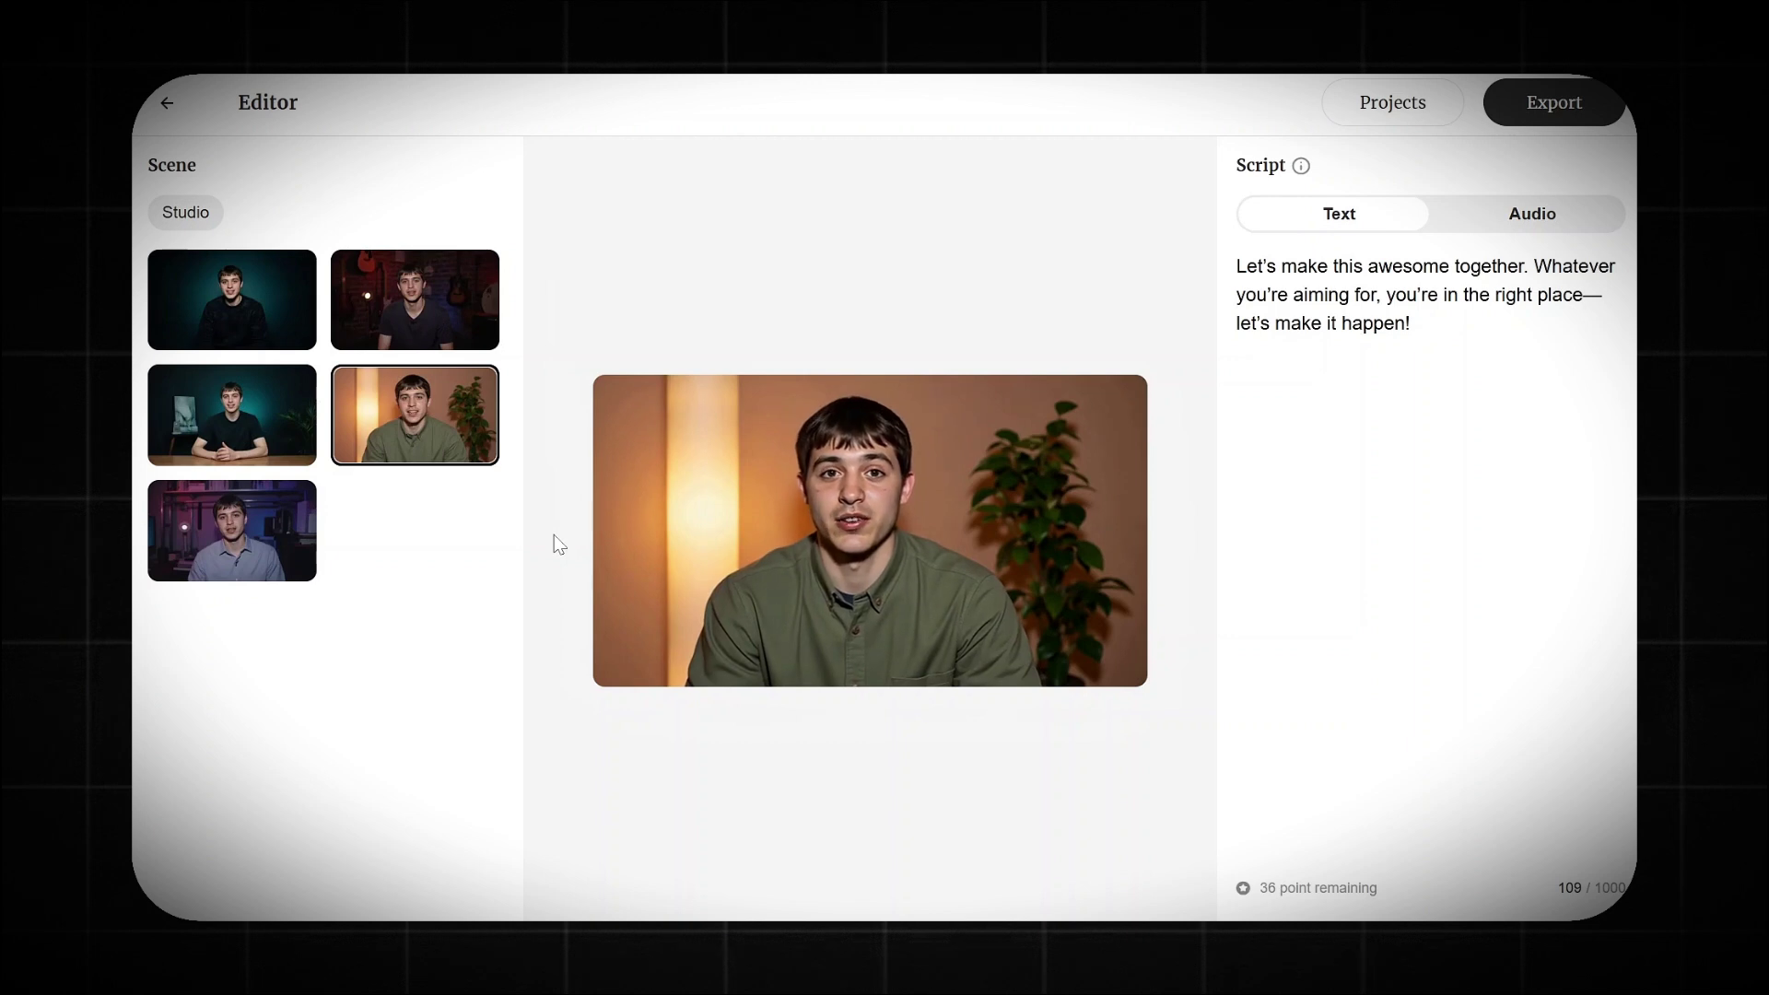
{"action": "left_click", "coordinate": [267, 551]}
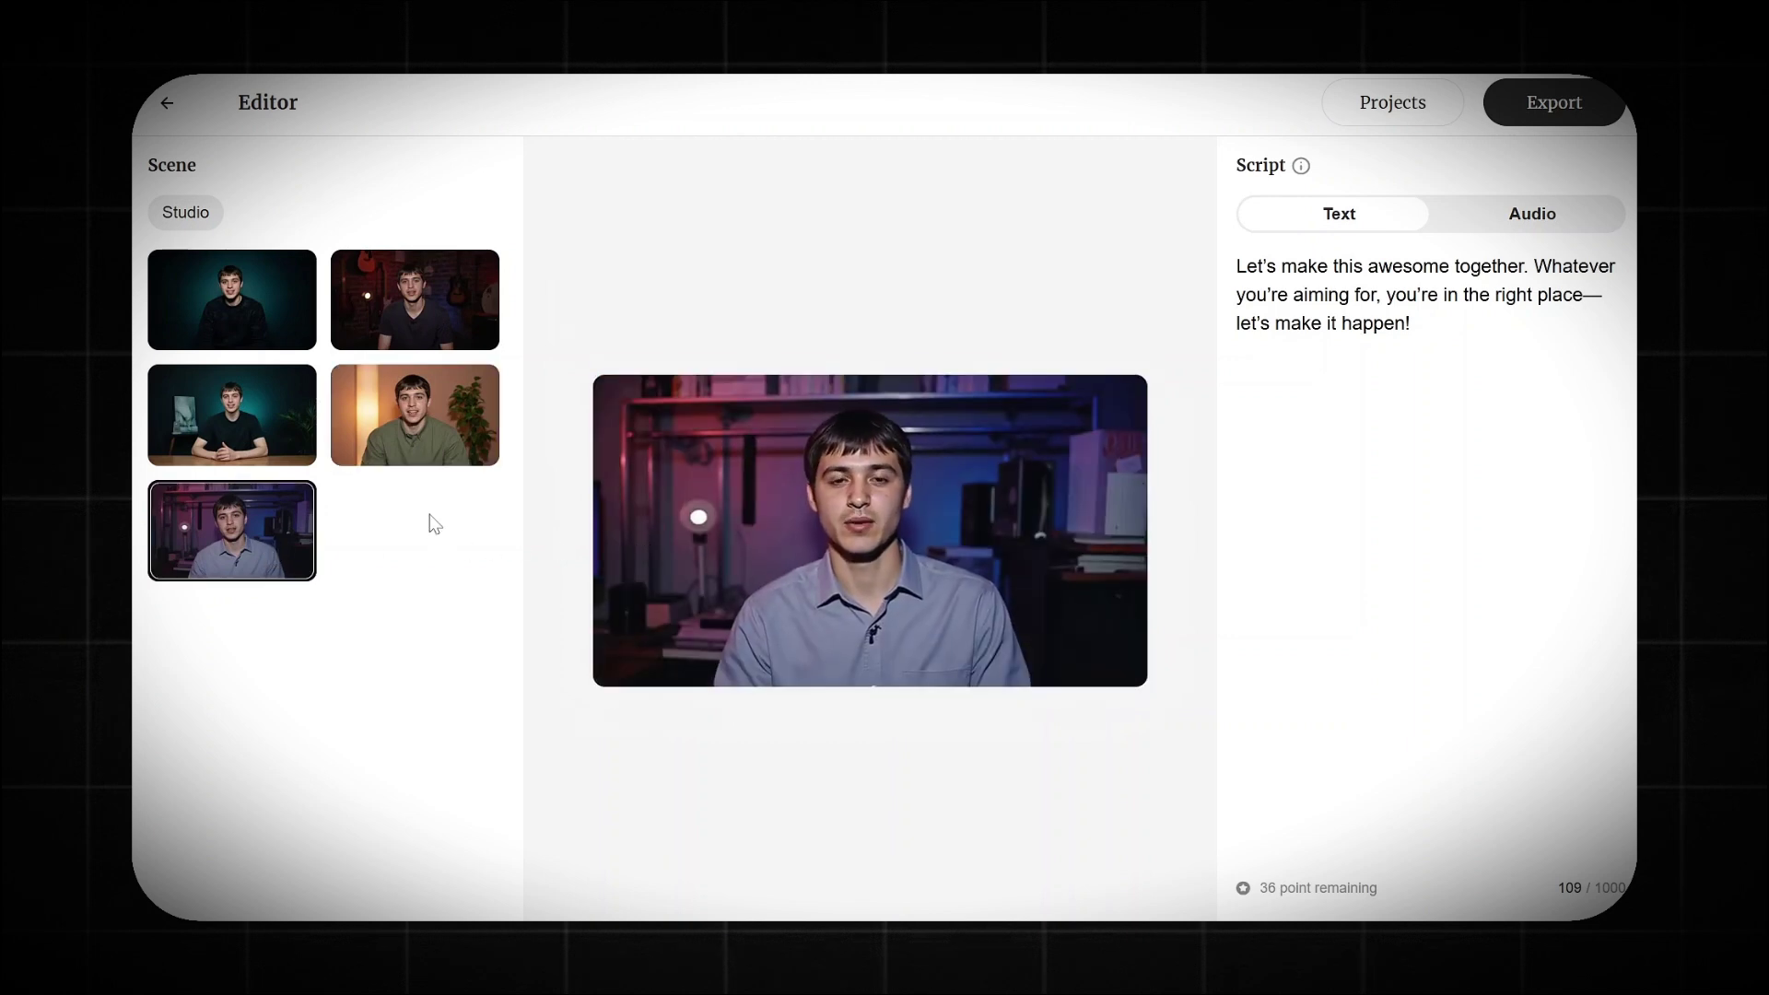
{"action": "left_click", "coordinate": [231, 299]}
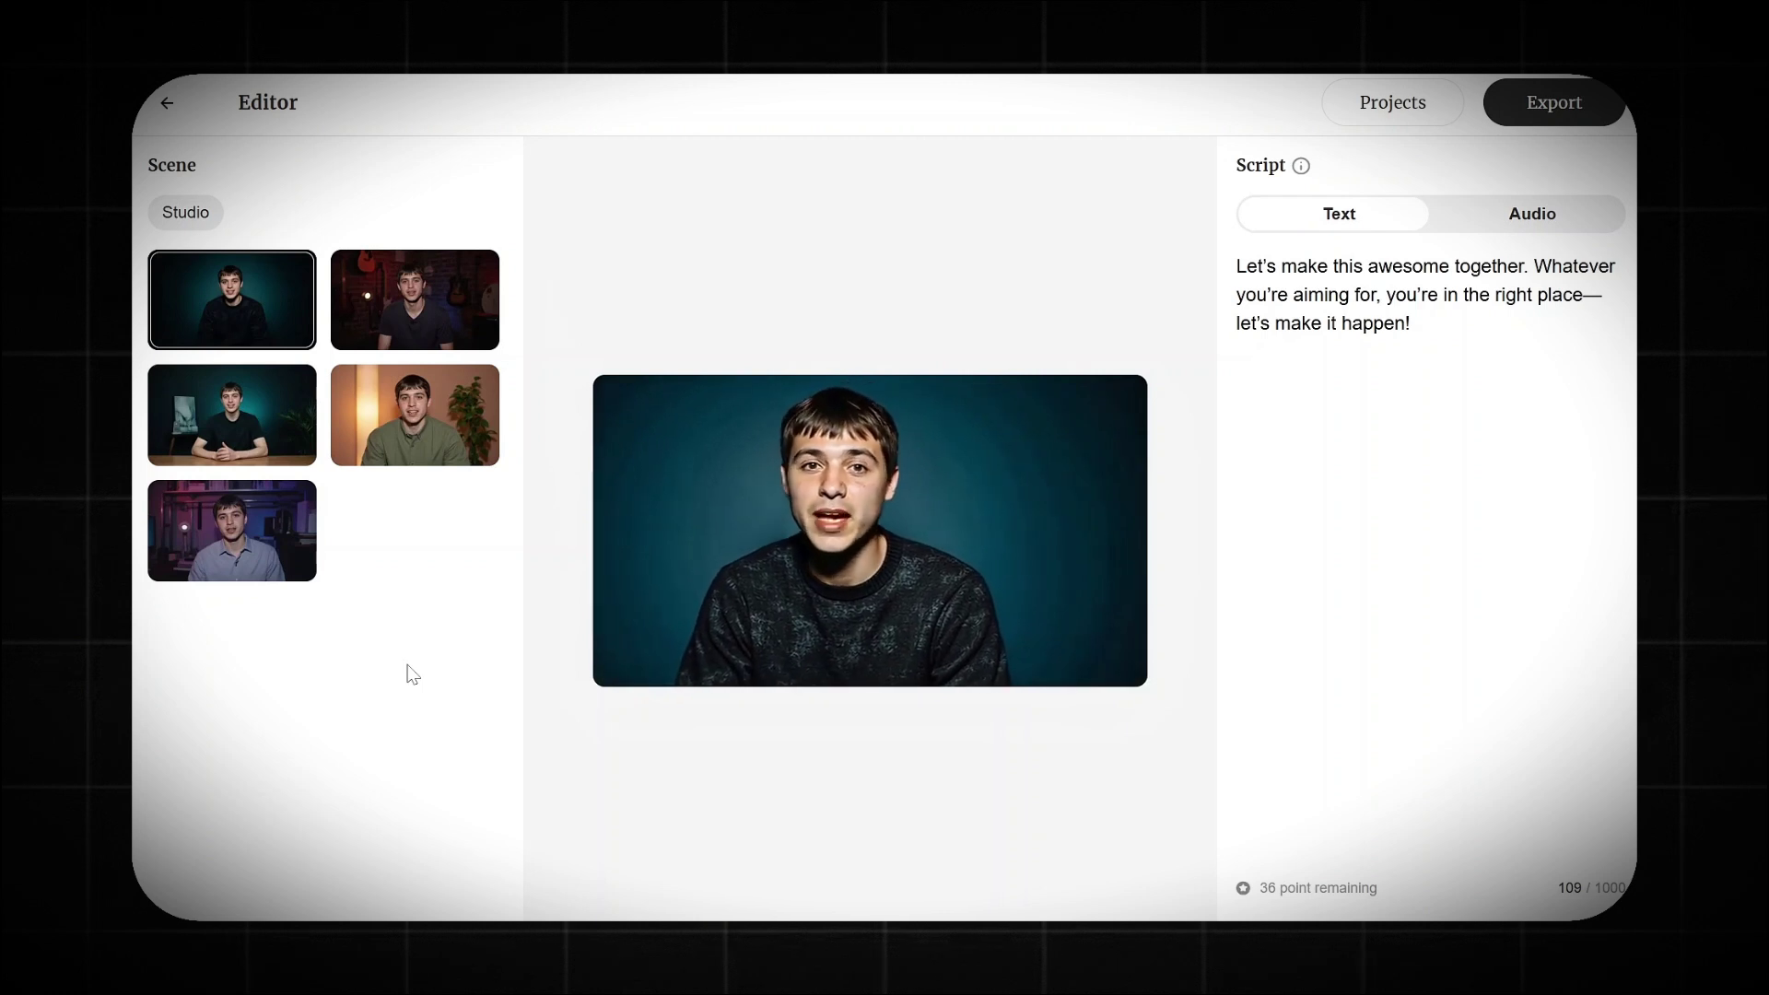
{"action": "left_click", "coordinate": [860, 506]}
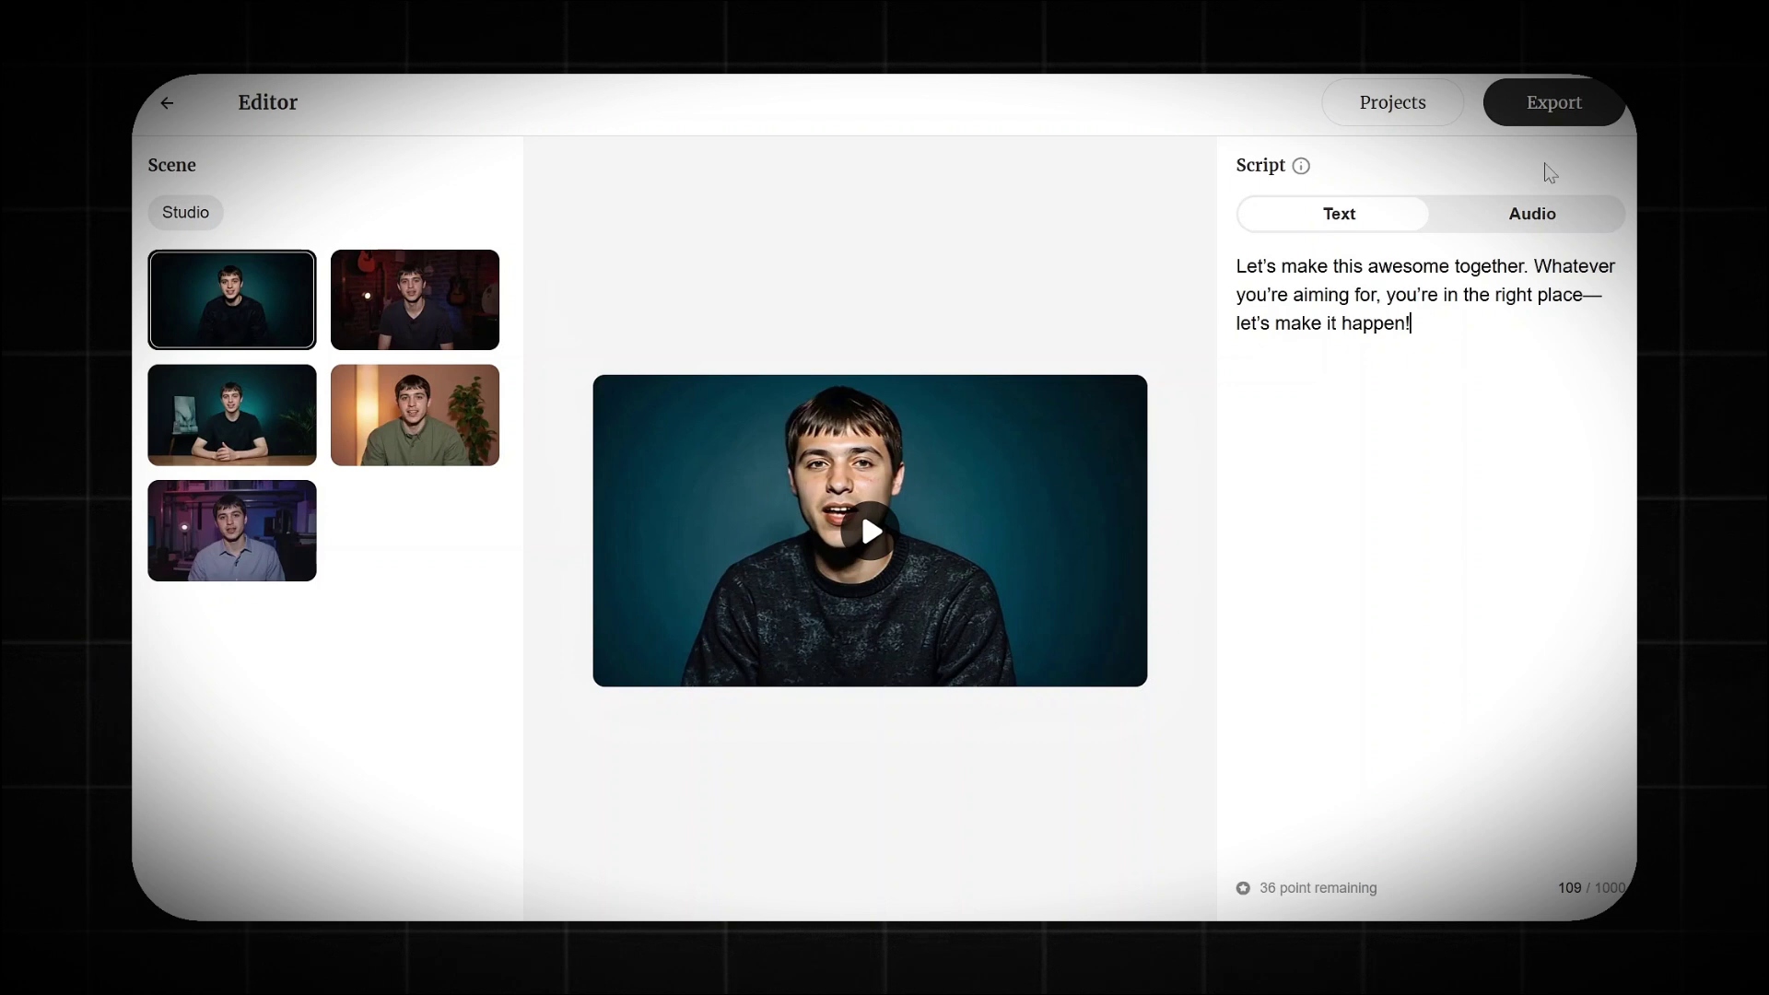
Step: Cancel an audio upload to keep the written script, then view all Projects
{"action": "left_click", "coordinate": [1531, 215]}
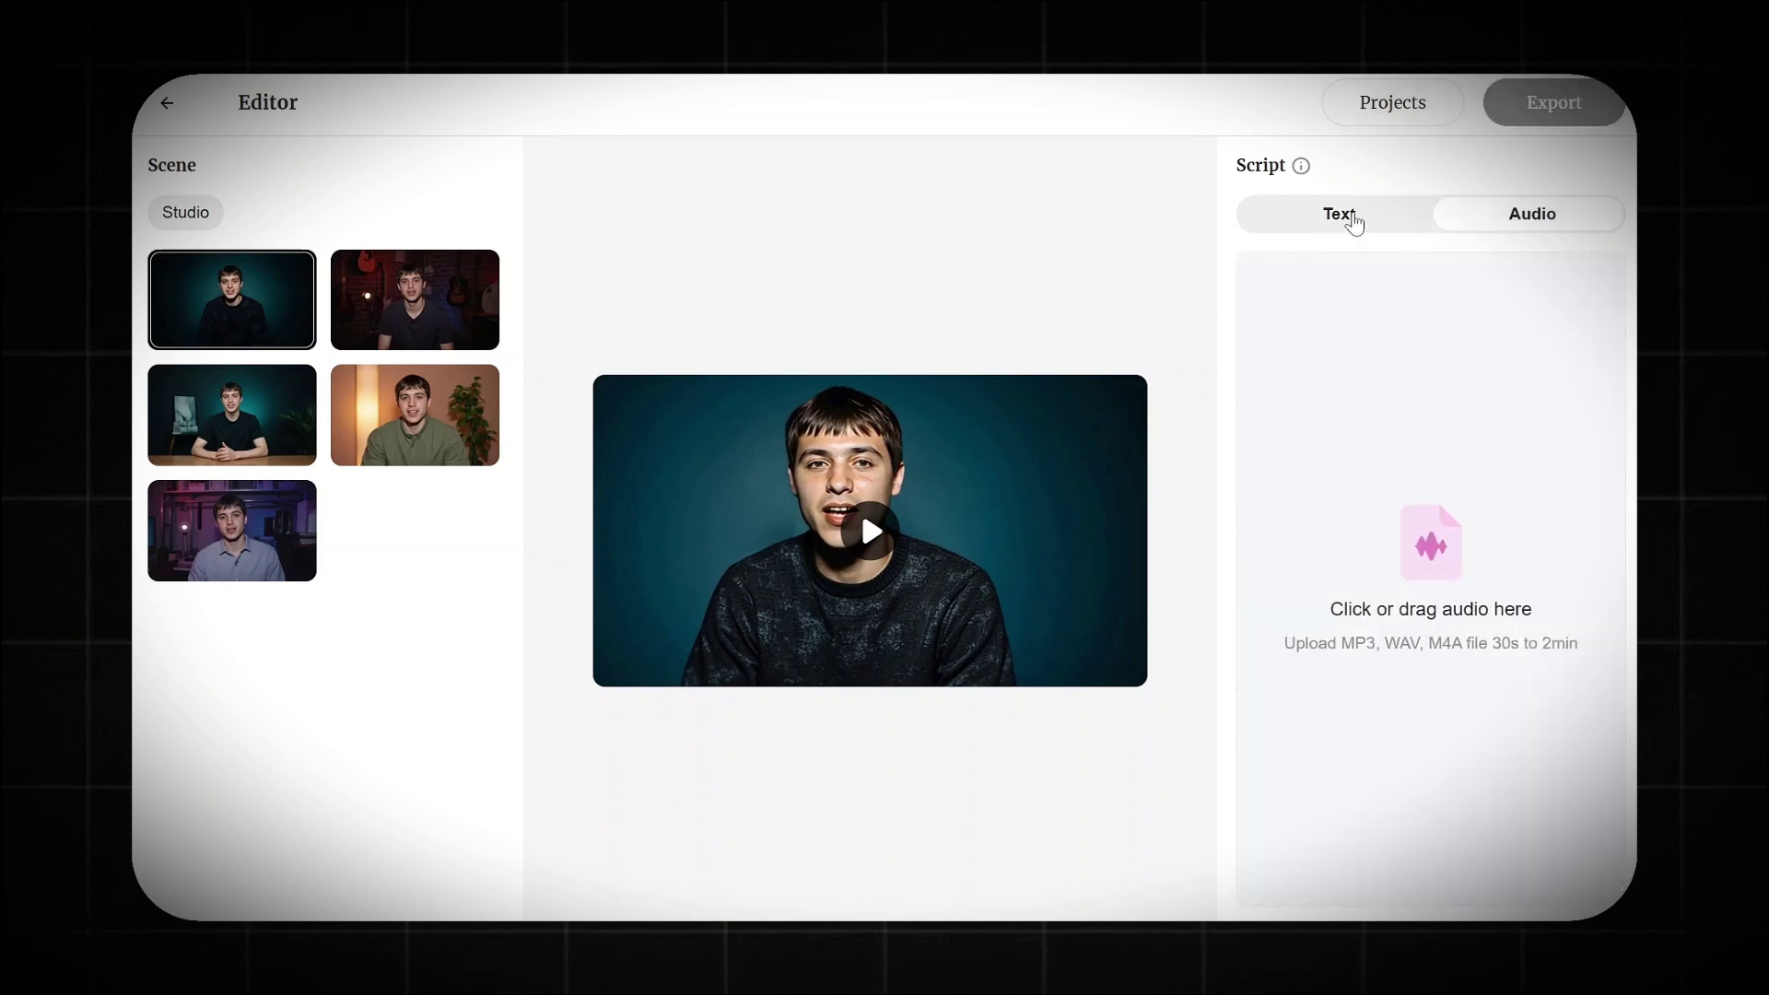
{"action": "left_click", "coordinate": [1352, 222]}
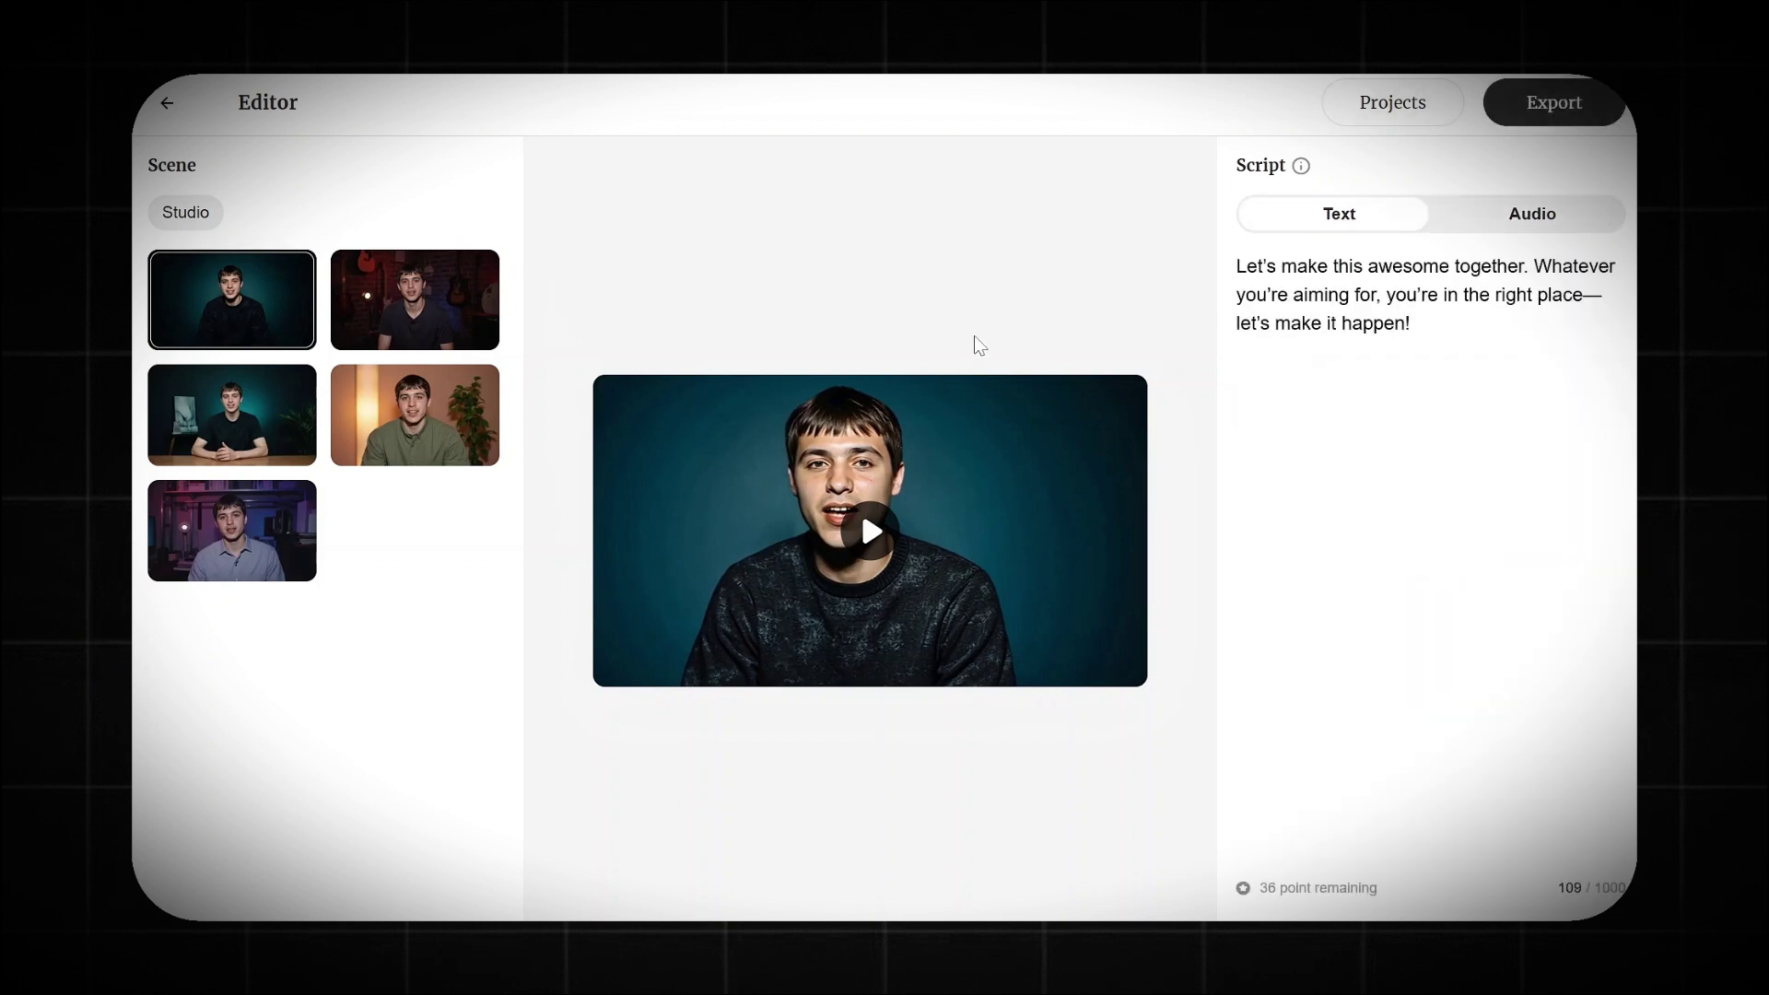
{"action": "left_click", "coordinate": [1518, 217]}
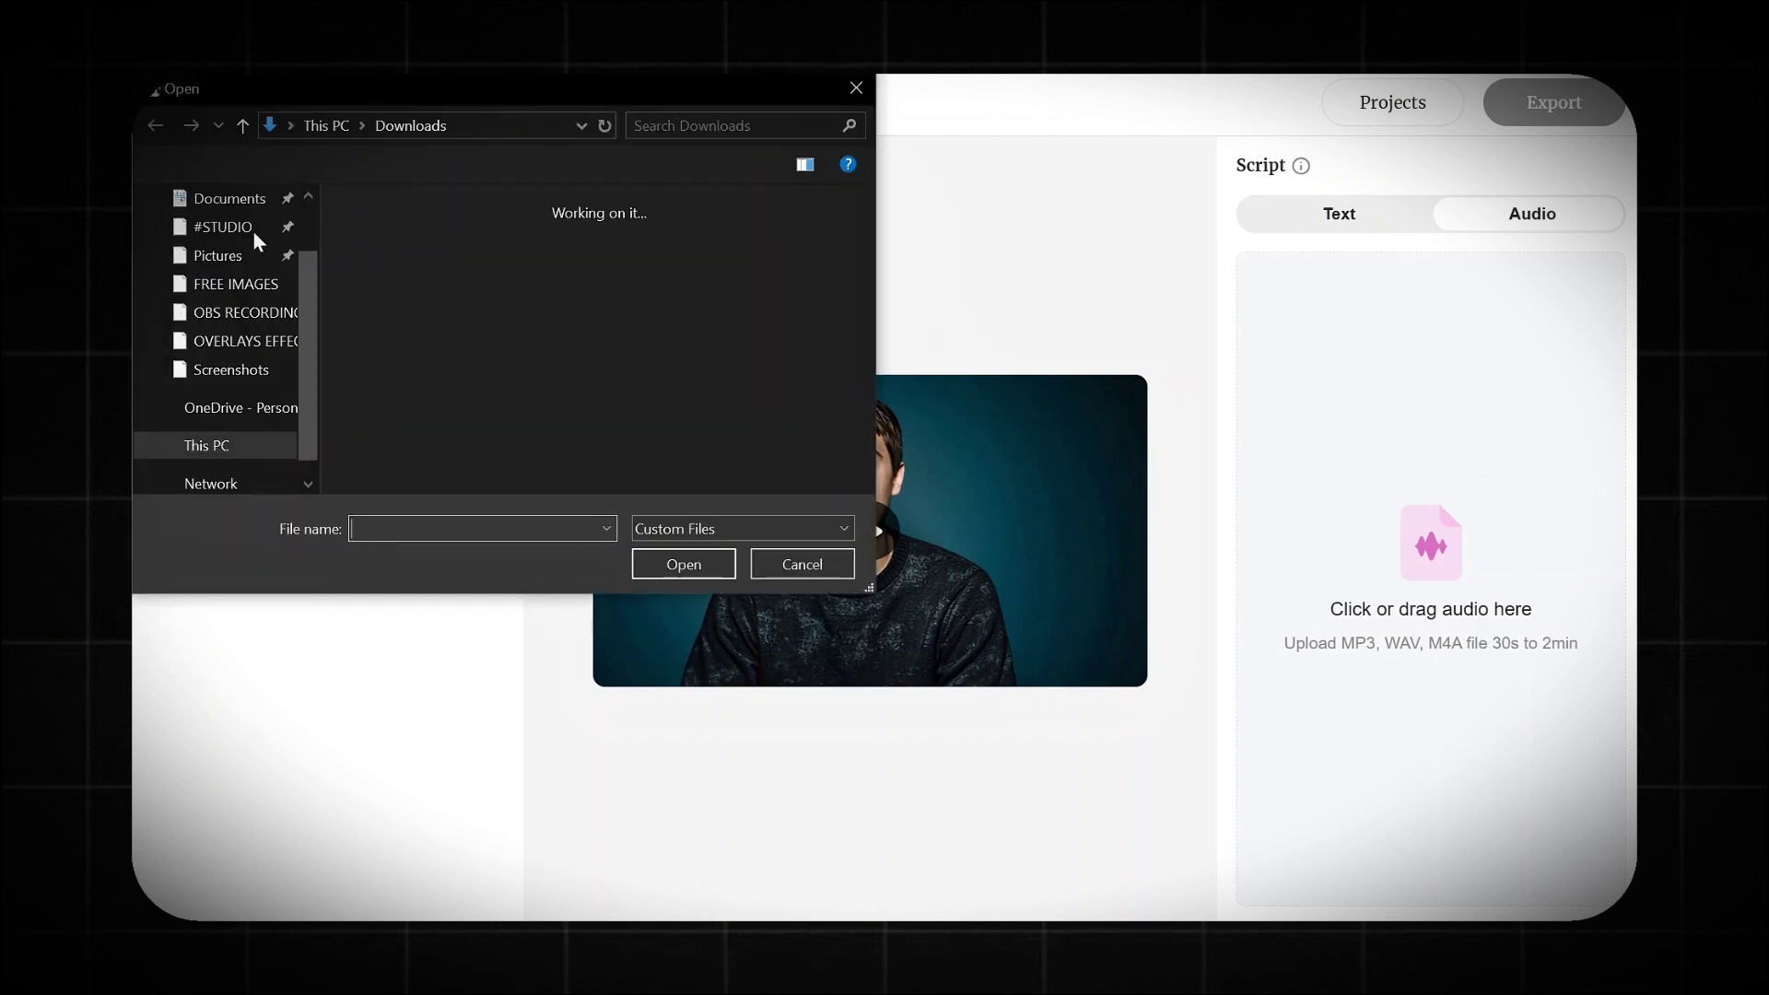
{"action": "left_click", "coordinate": [804, 560]}
{"action": "left_click", "coordinate": [1356, 223]}
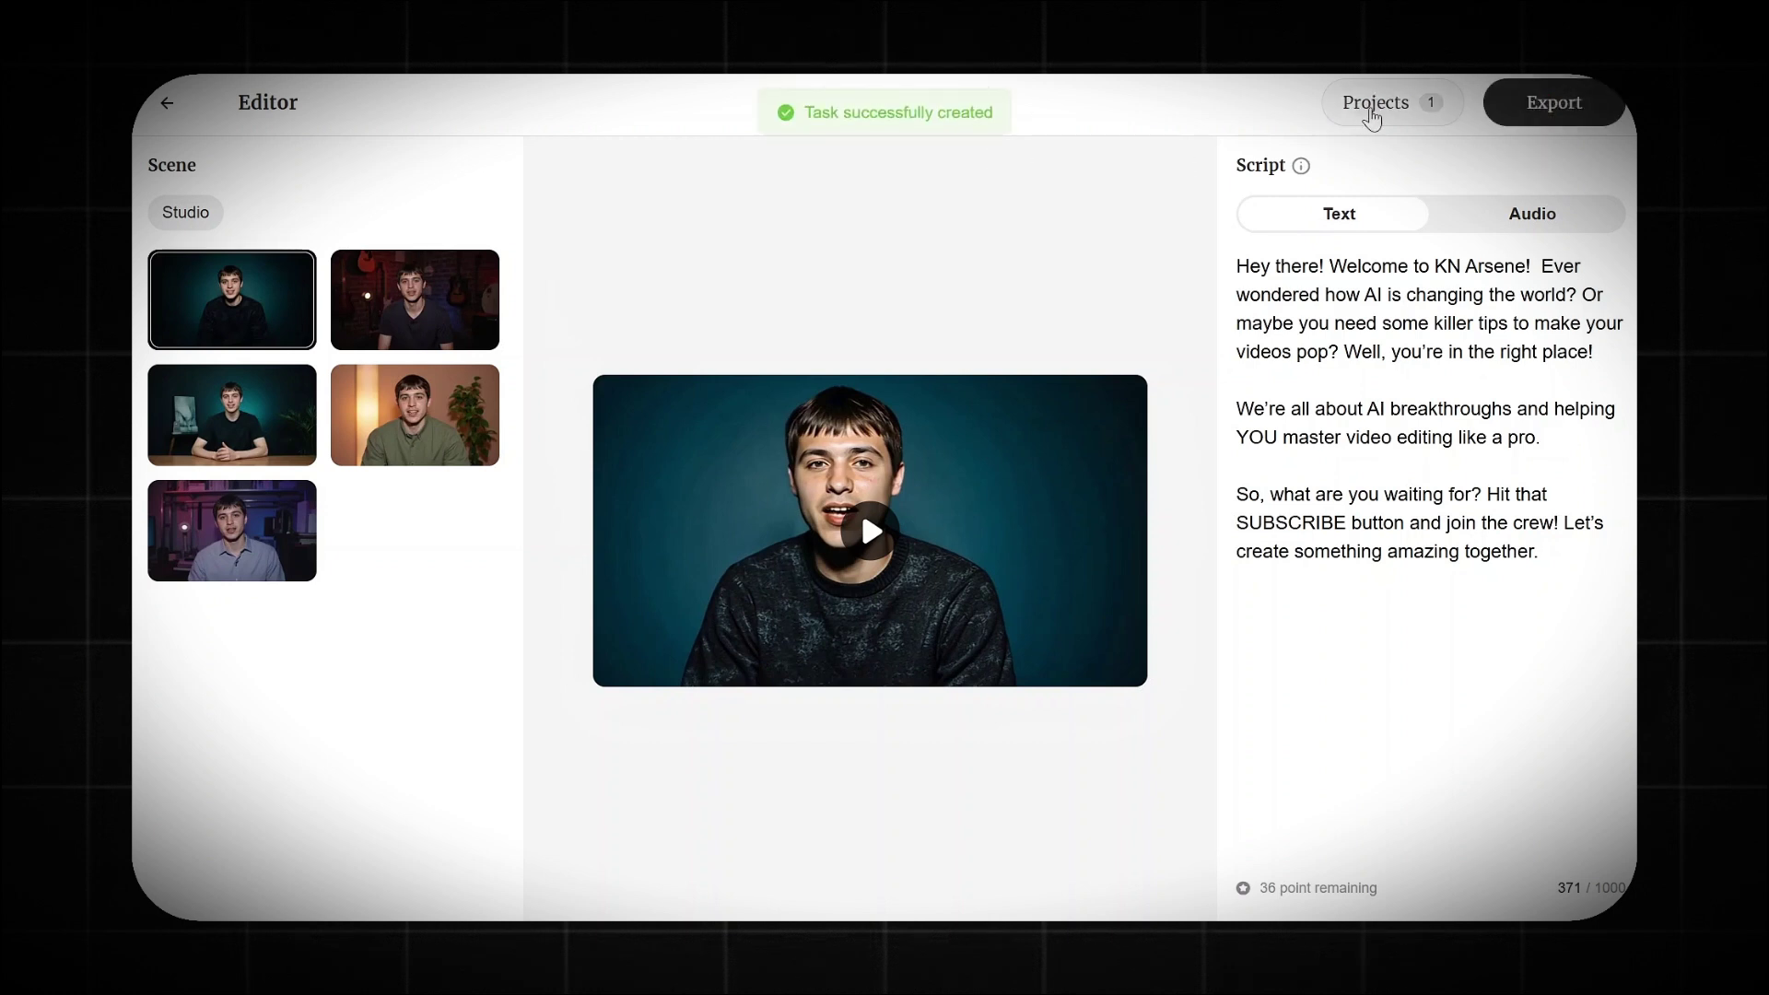
{"action": "left_click", "coordinate": [1372, 117]}
{"action": "left_click", "coordinate": [1299, 330]}
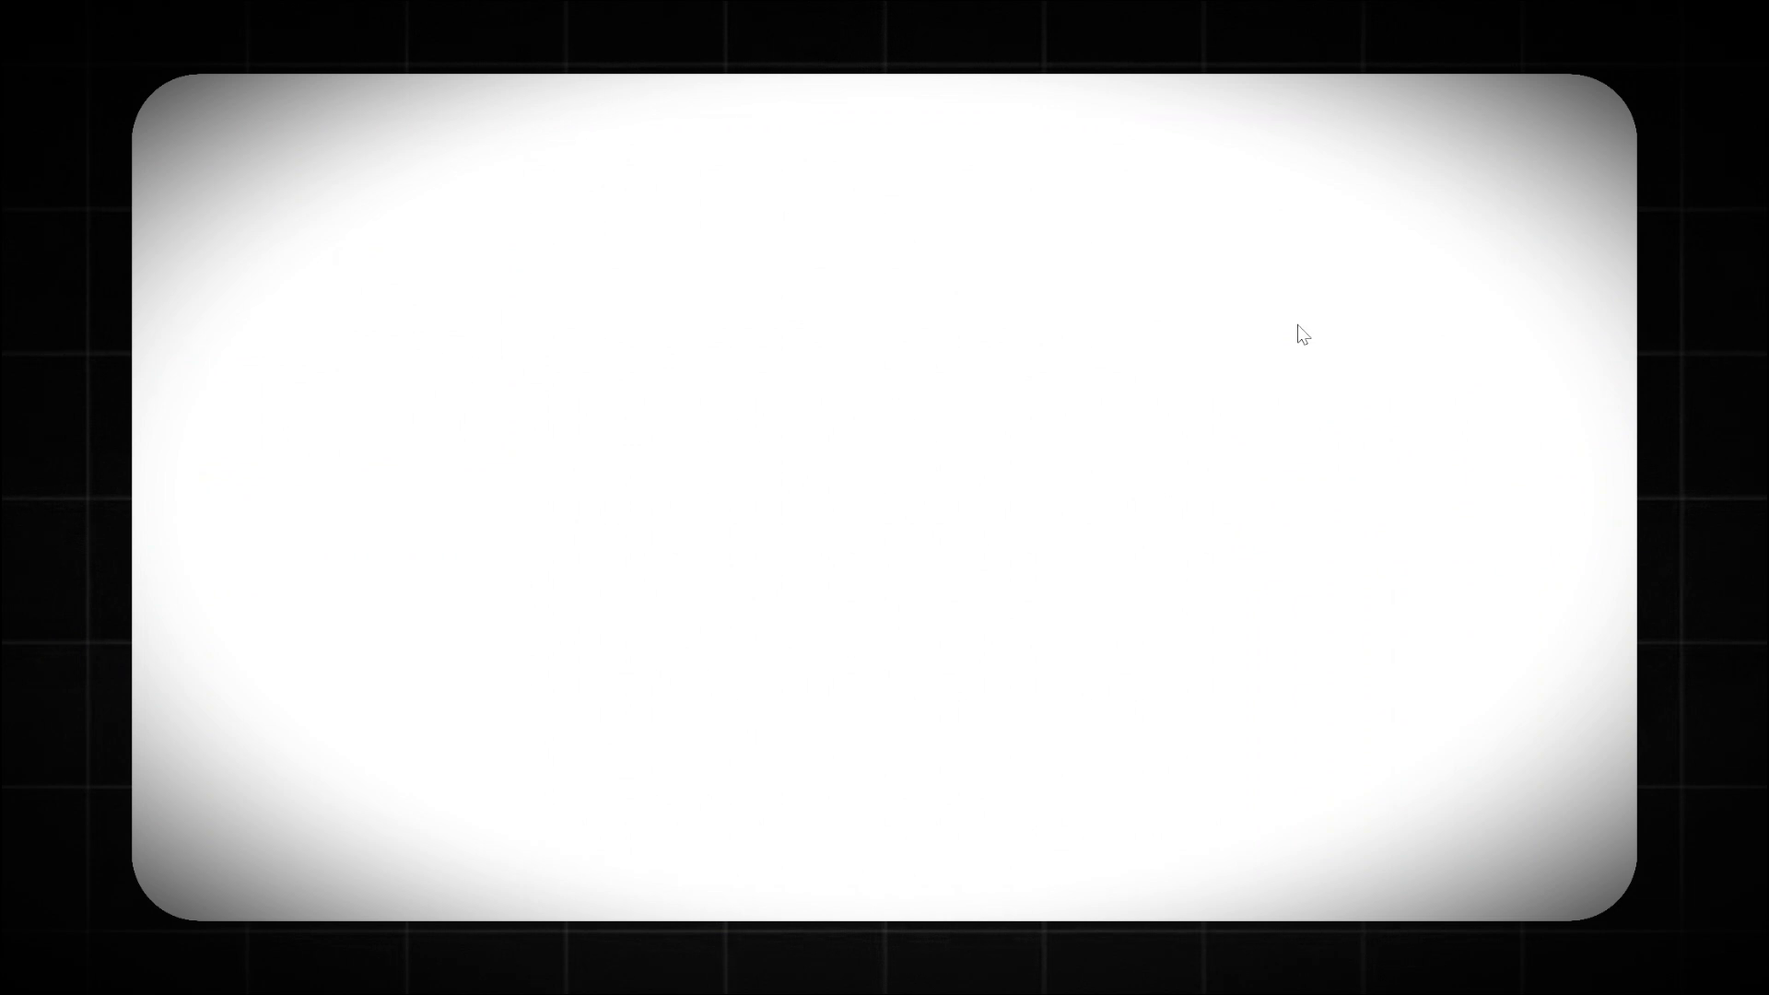
Step: In full screen, open the custom avatar project and play the finished video
{"action": "key", "text": "F11"}
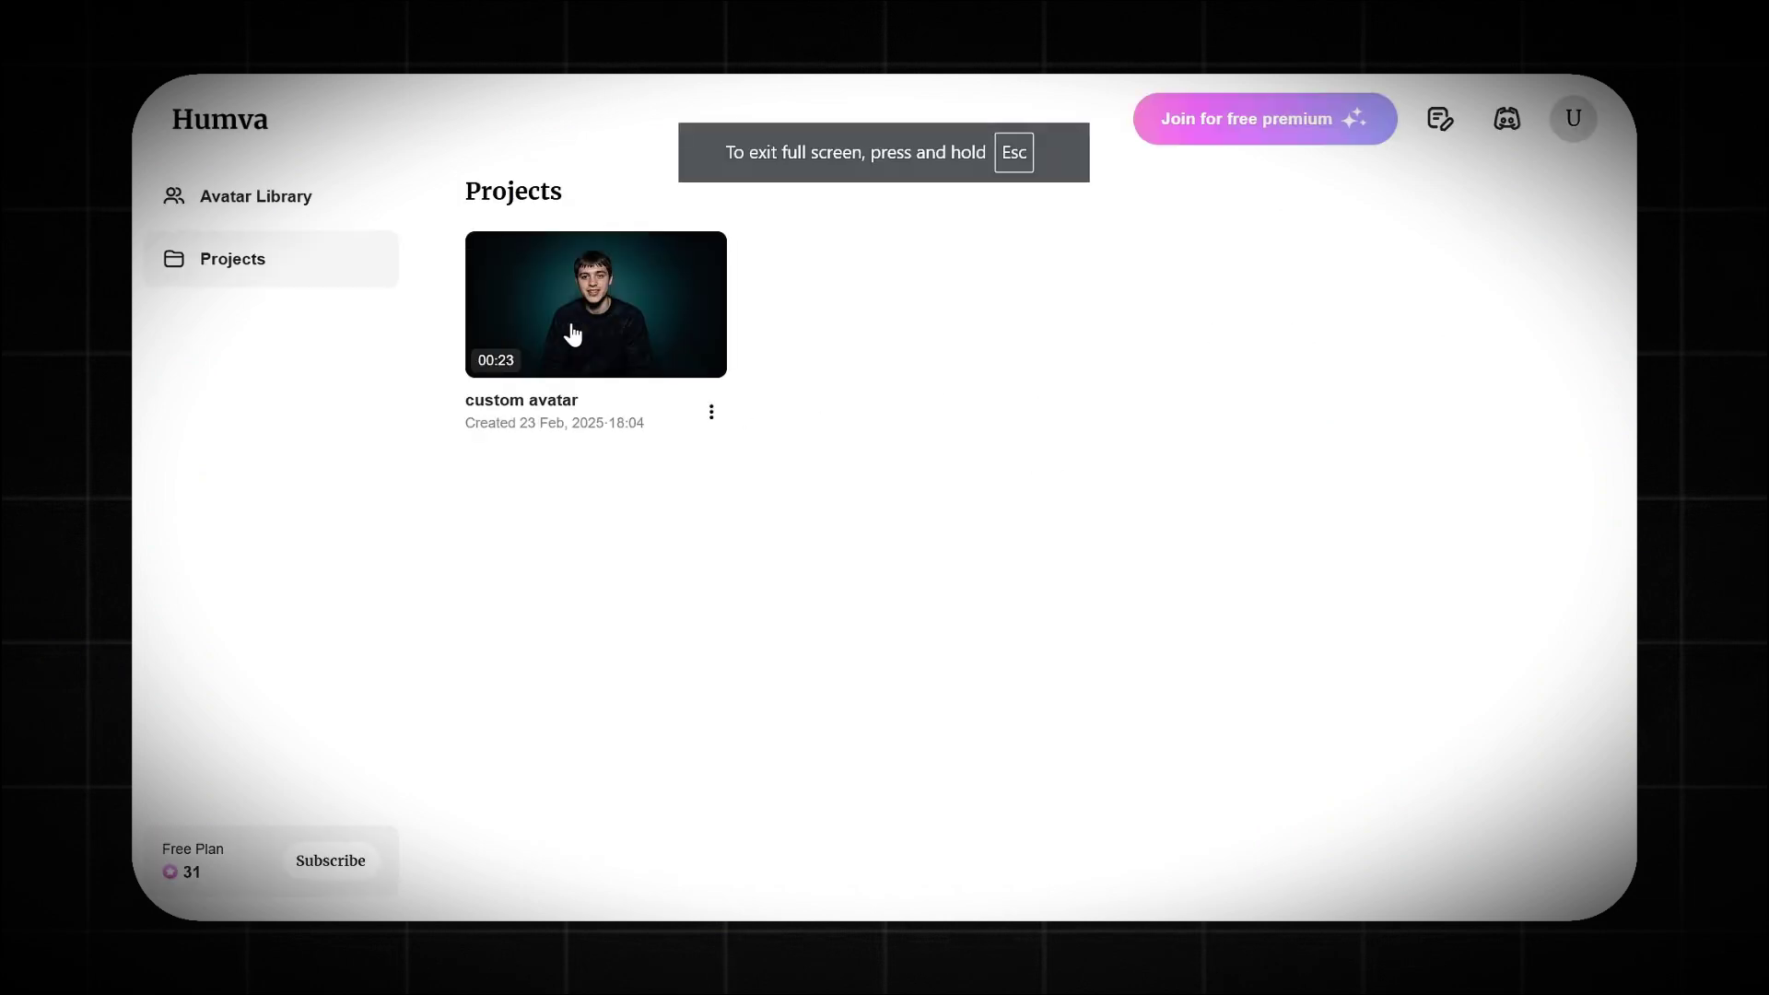
{"action": "left_click", "coordinate": [584, 327]}
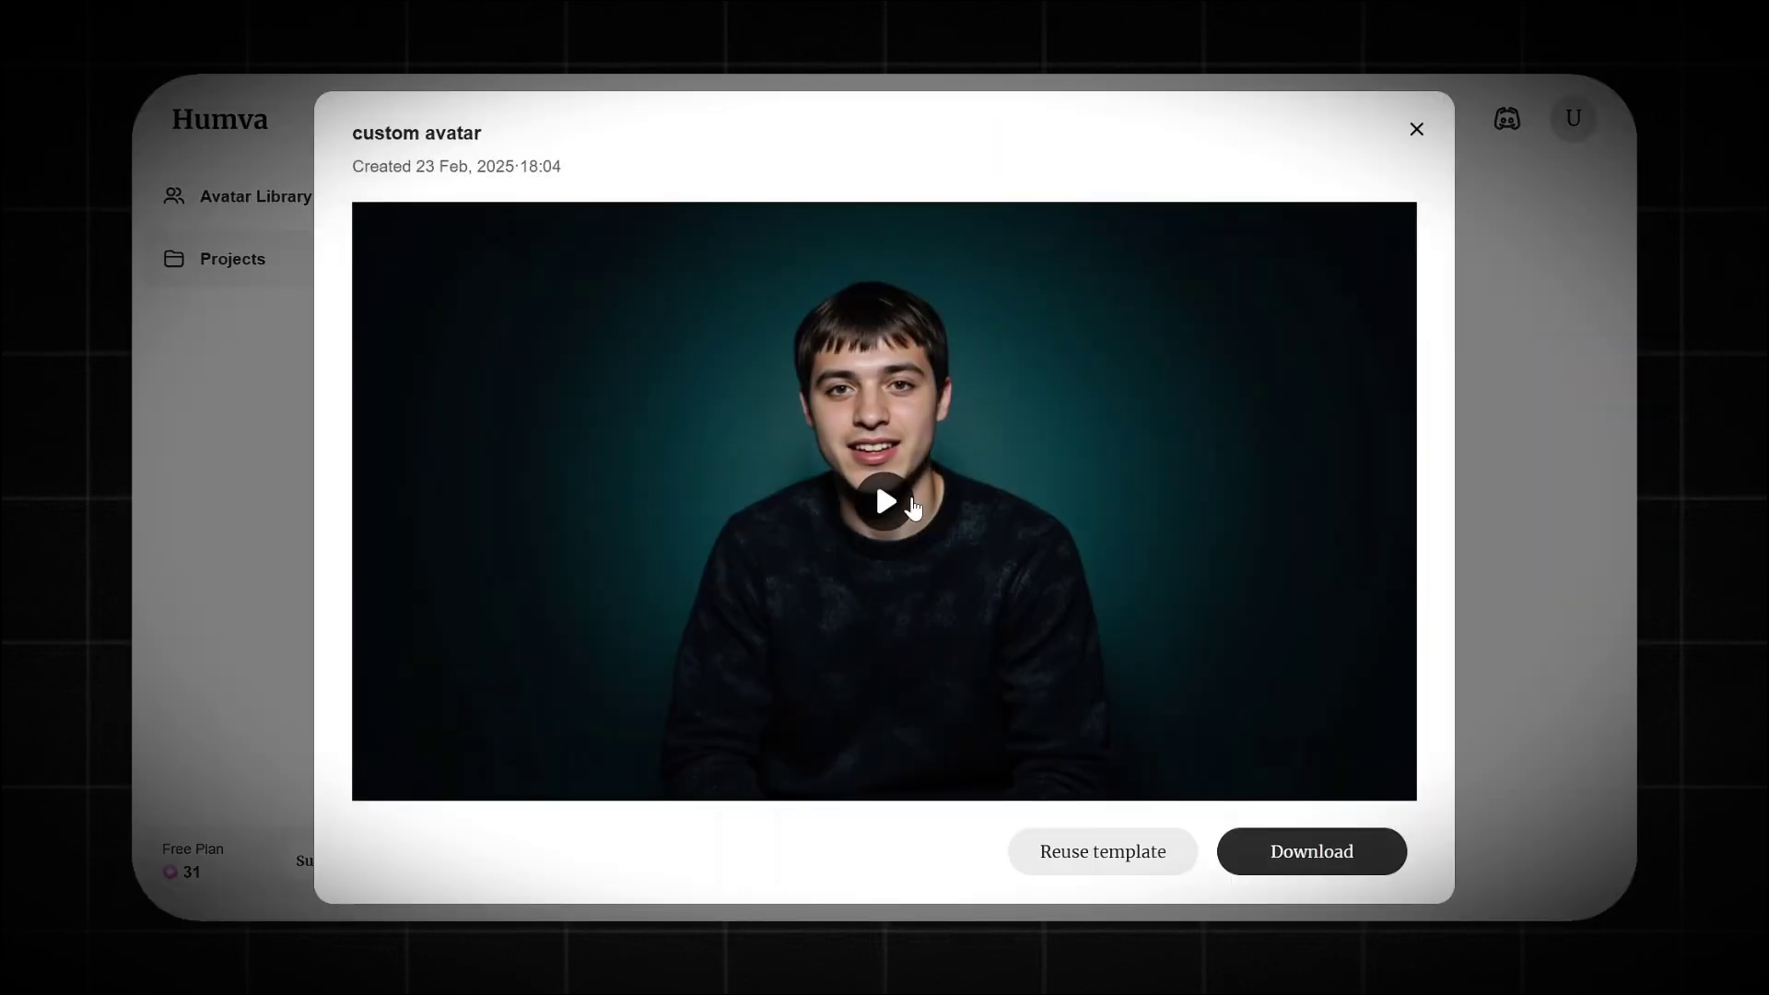
{"action": "left_click", "coordinate": [895, 516]}
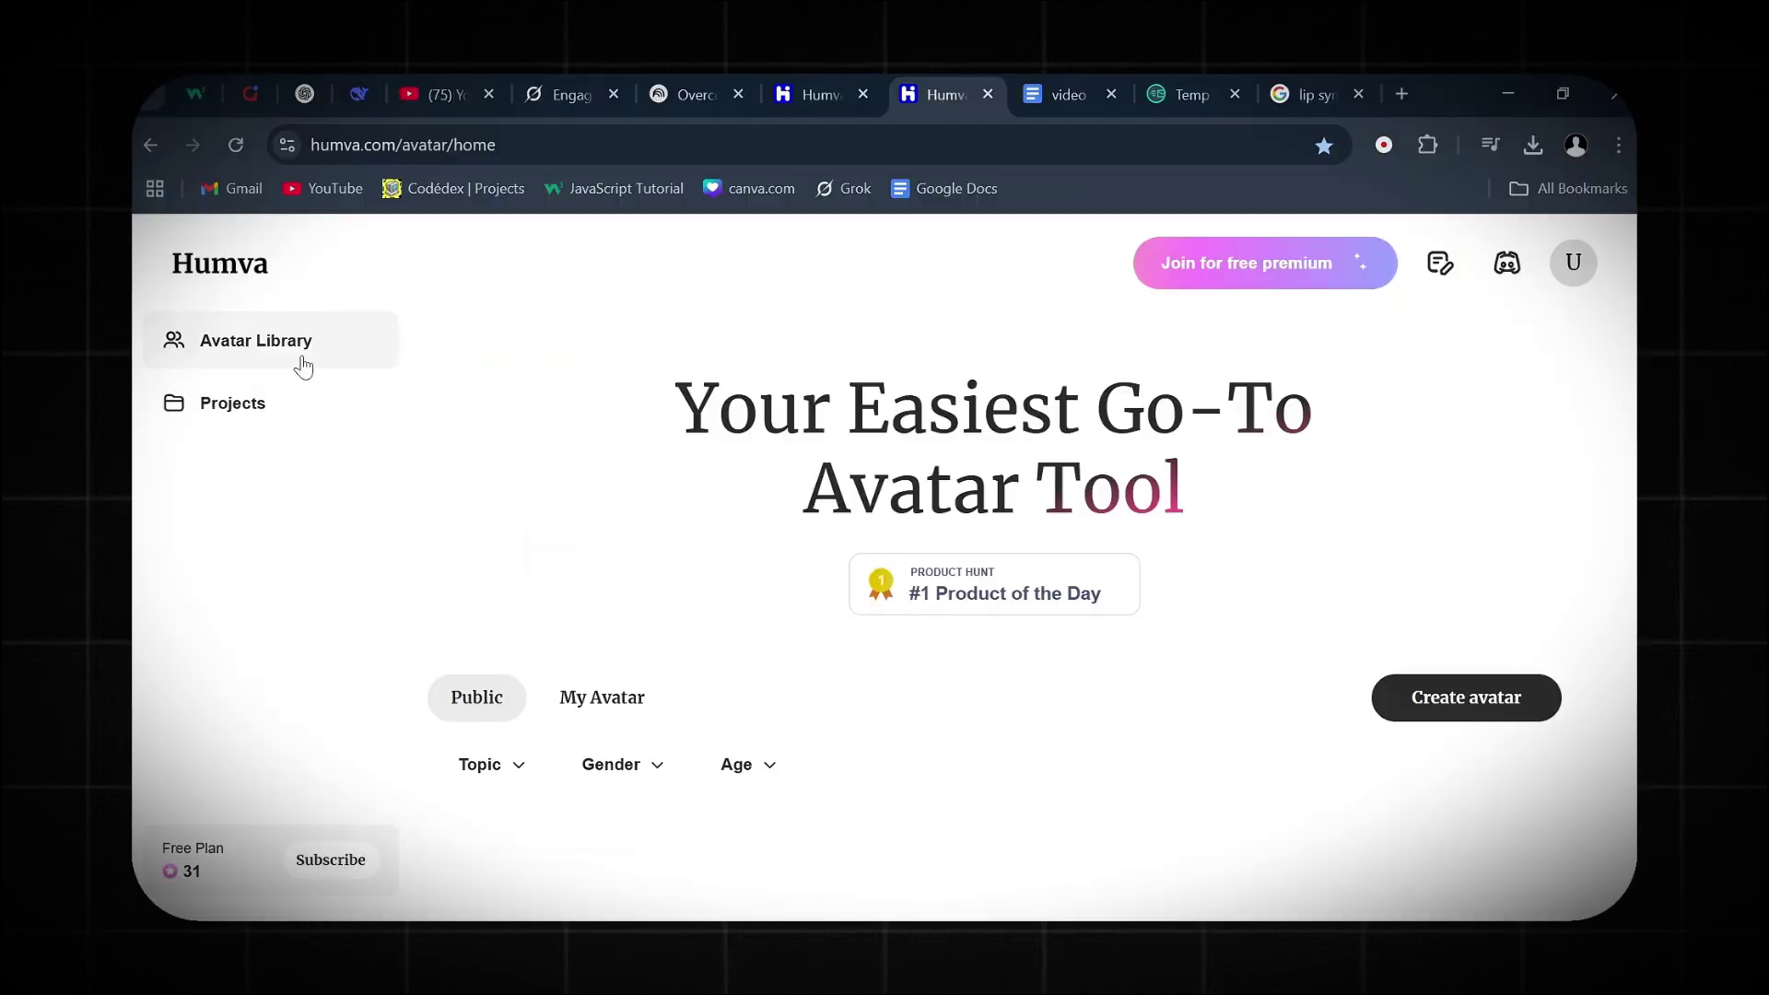
Step: Open a public Studio avatar and switch it to the purple-wall scene with the plant
{"action": "scroll", "coordinate": [1603, 572], "scroll_direction": "down", "scroll_amount": 4}
{"action": "scroll", "coordinate": [1609, 574], "scroll_direction": "down", "scroll_amount": 5}
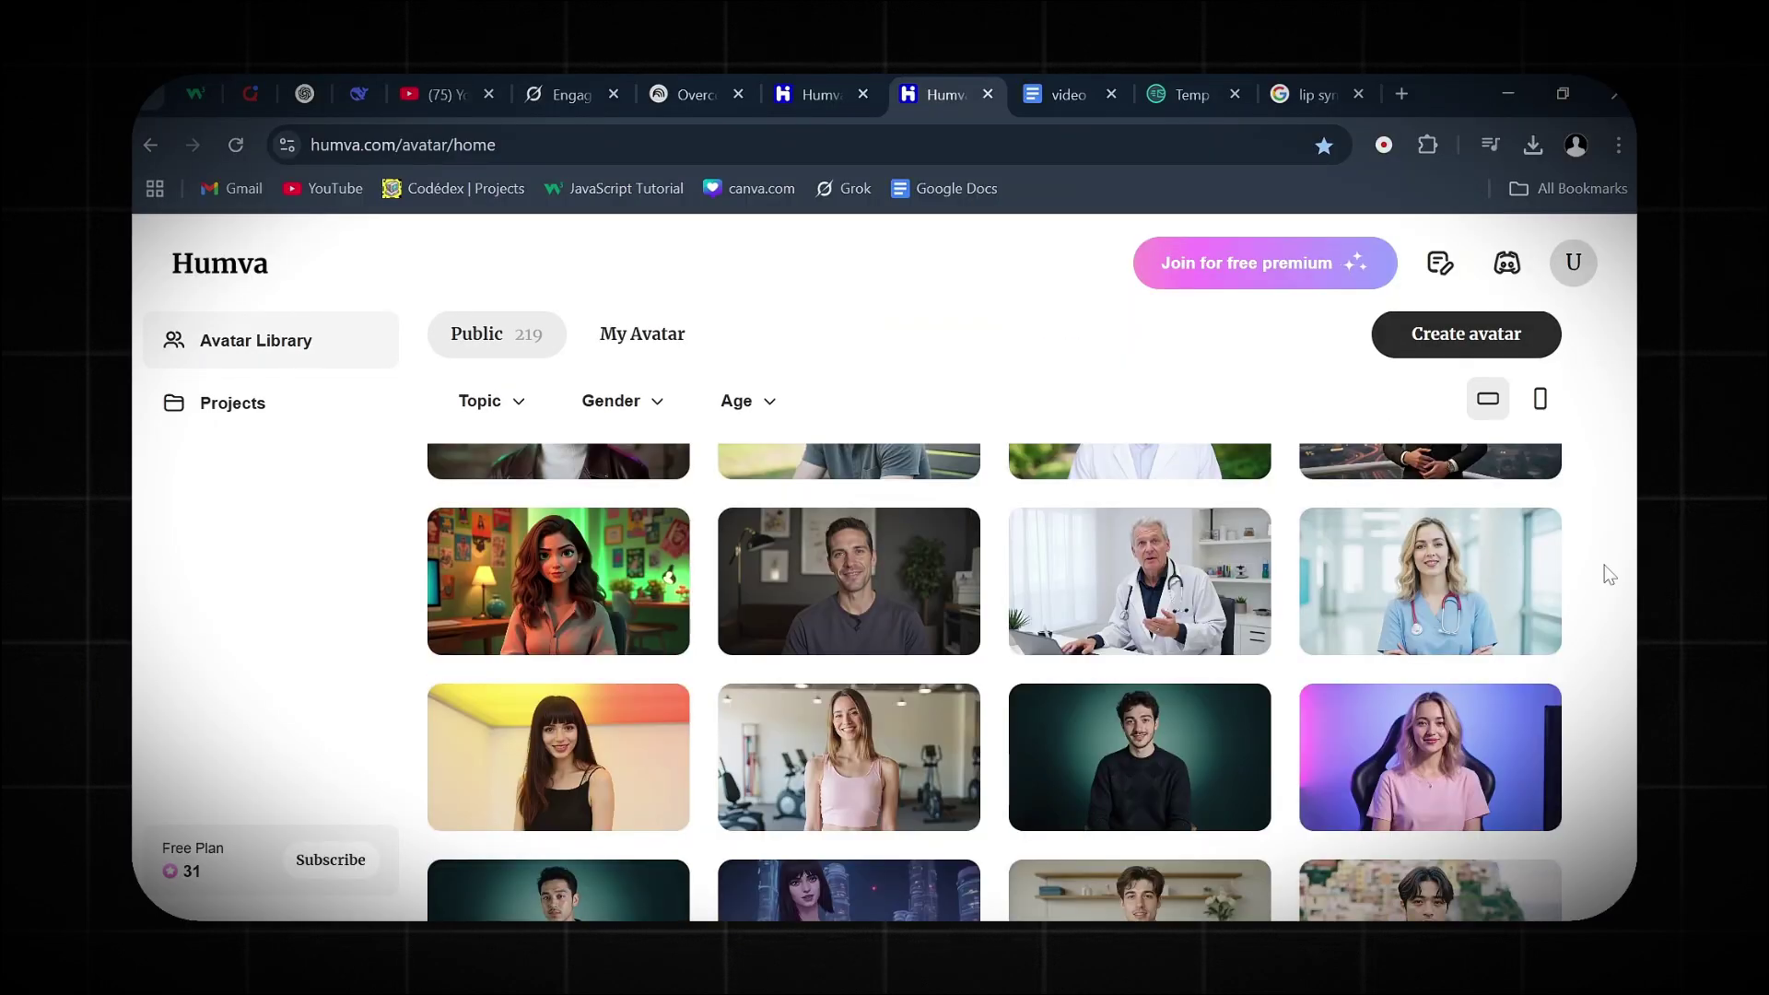
{"action": "scroll", "coordinate": [1609, 574], "scroll_direction": "down", "scroll_amount": 4}
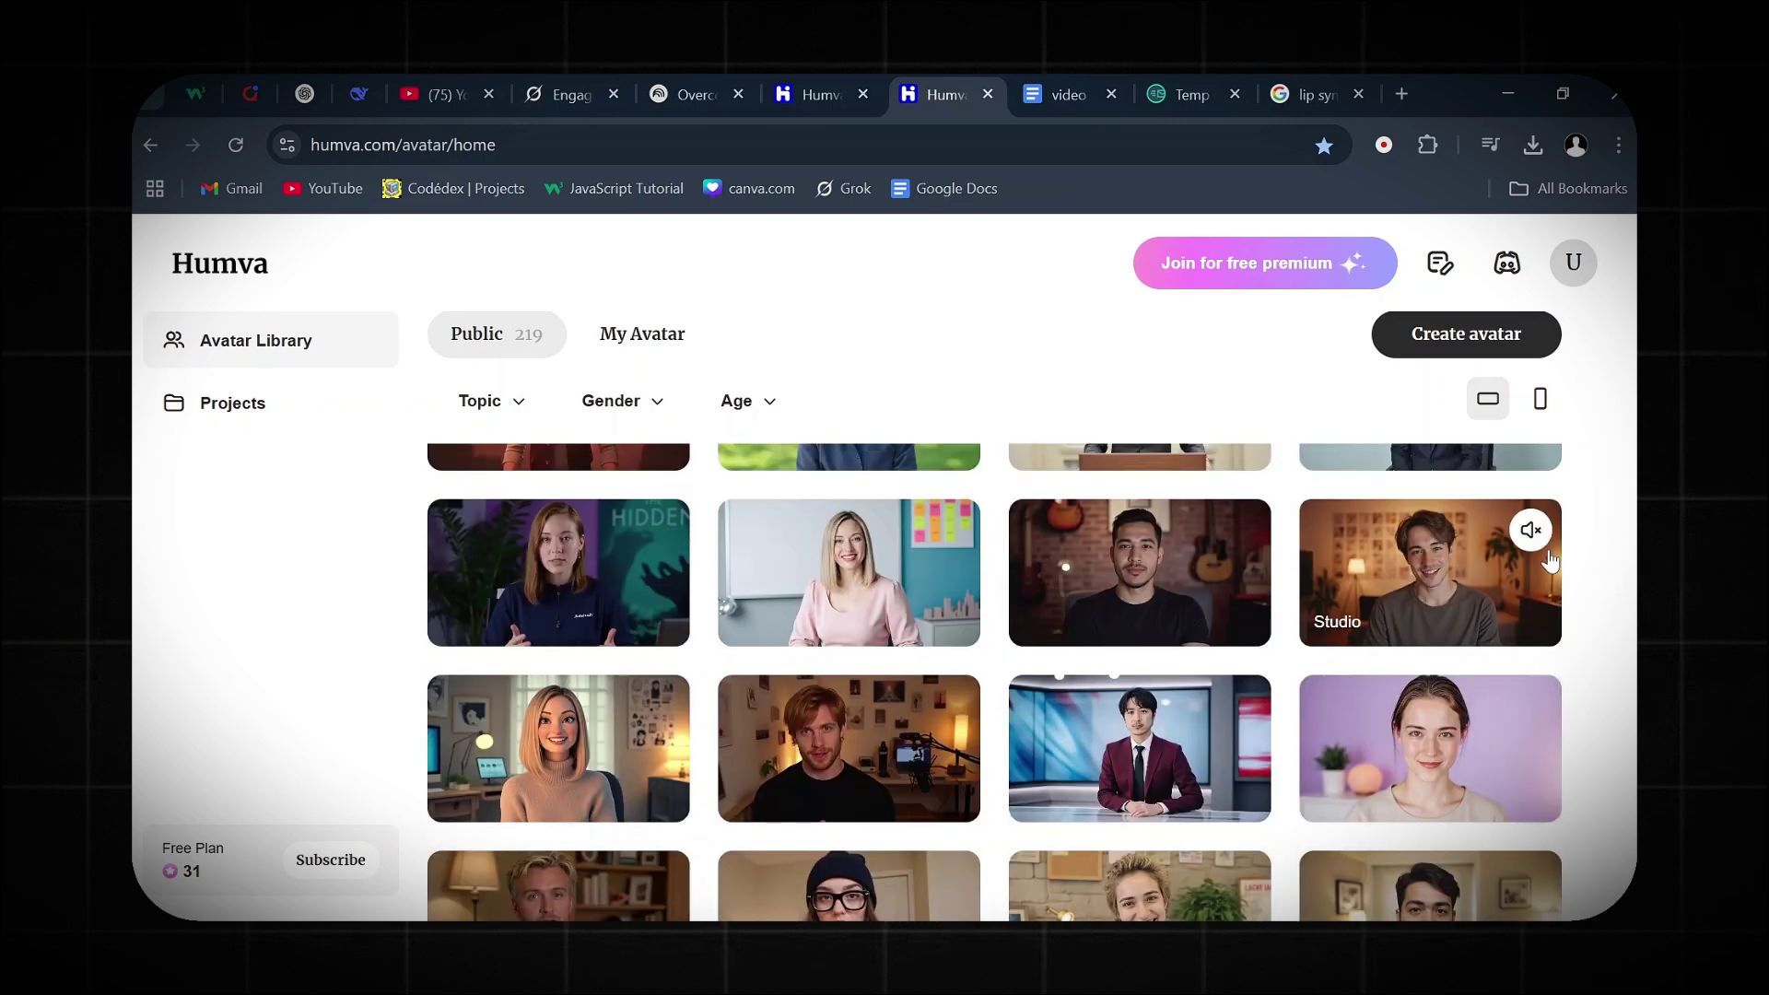
{"action": "left_click", "coordinate": [1407, 571]}
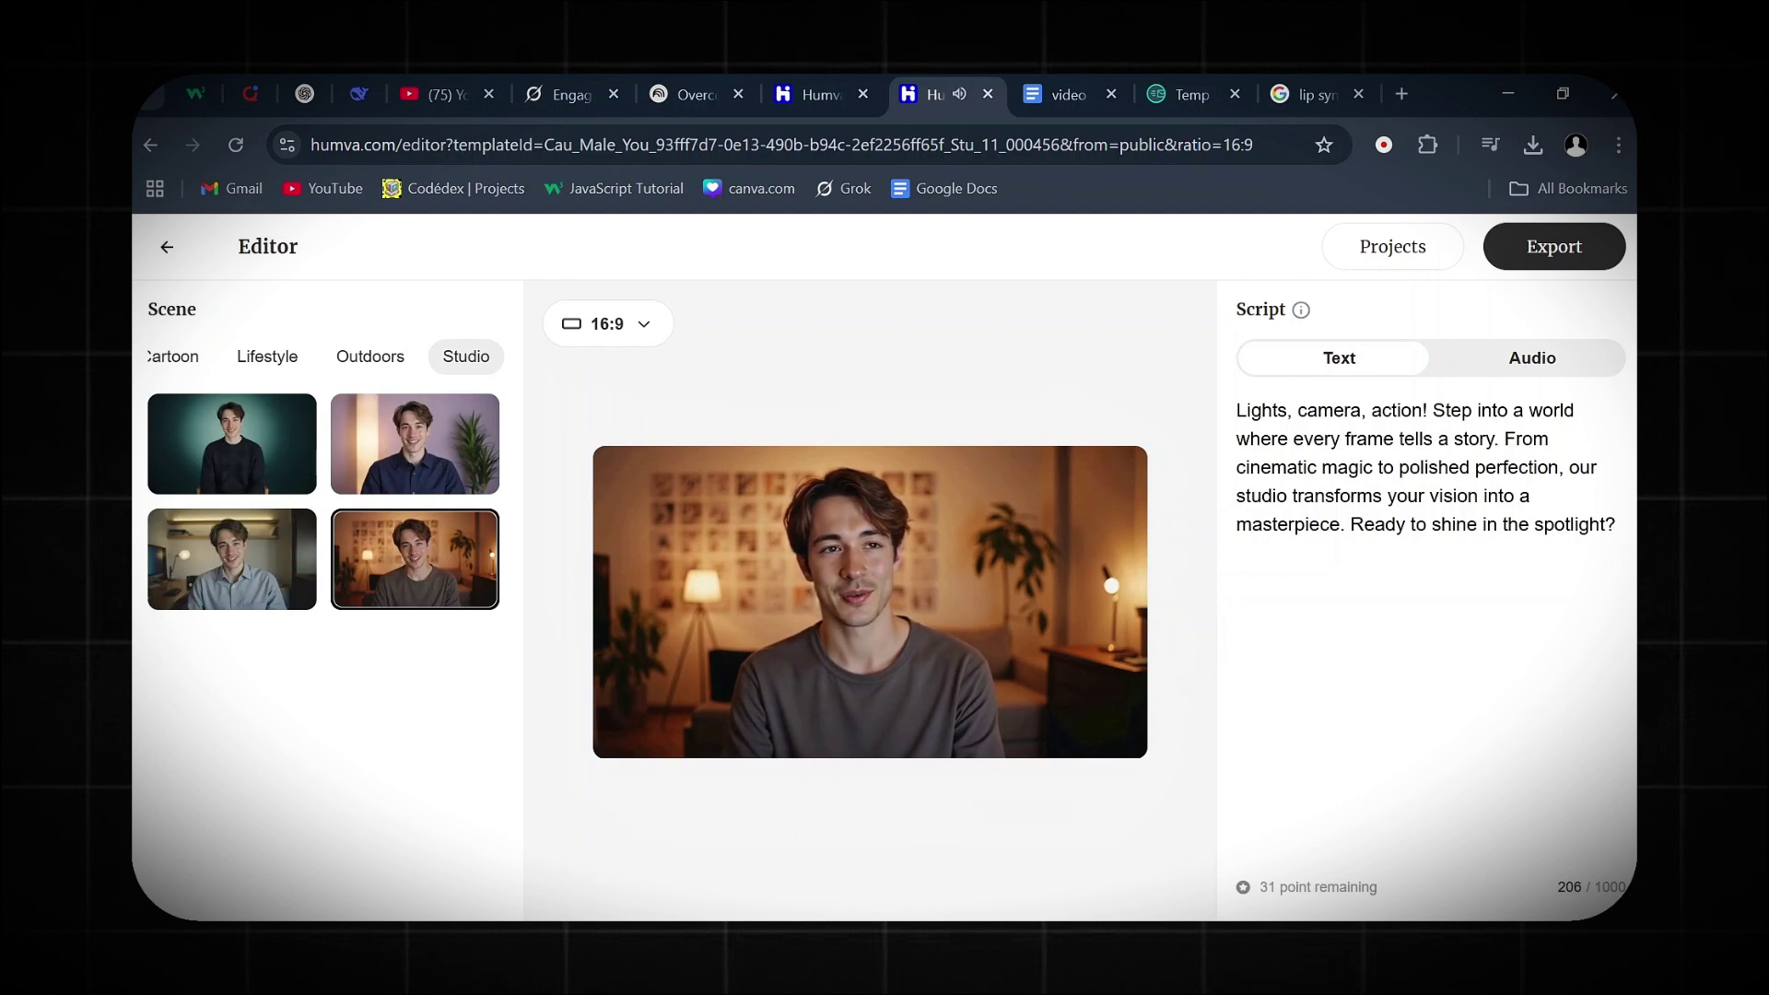
{"action": "left_click", "coordinate": [410, 447]}
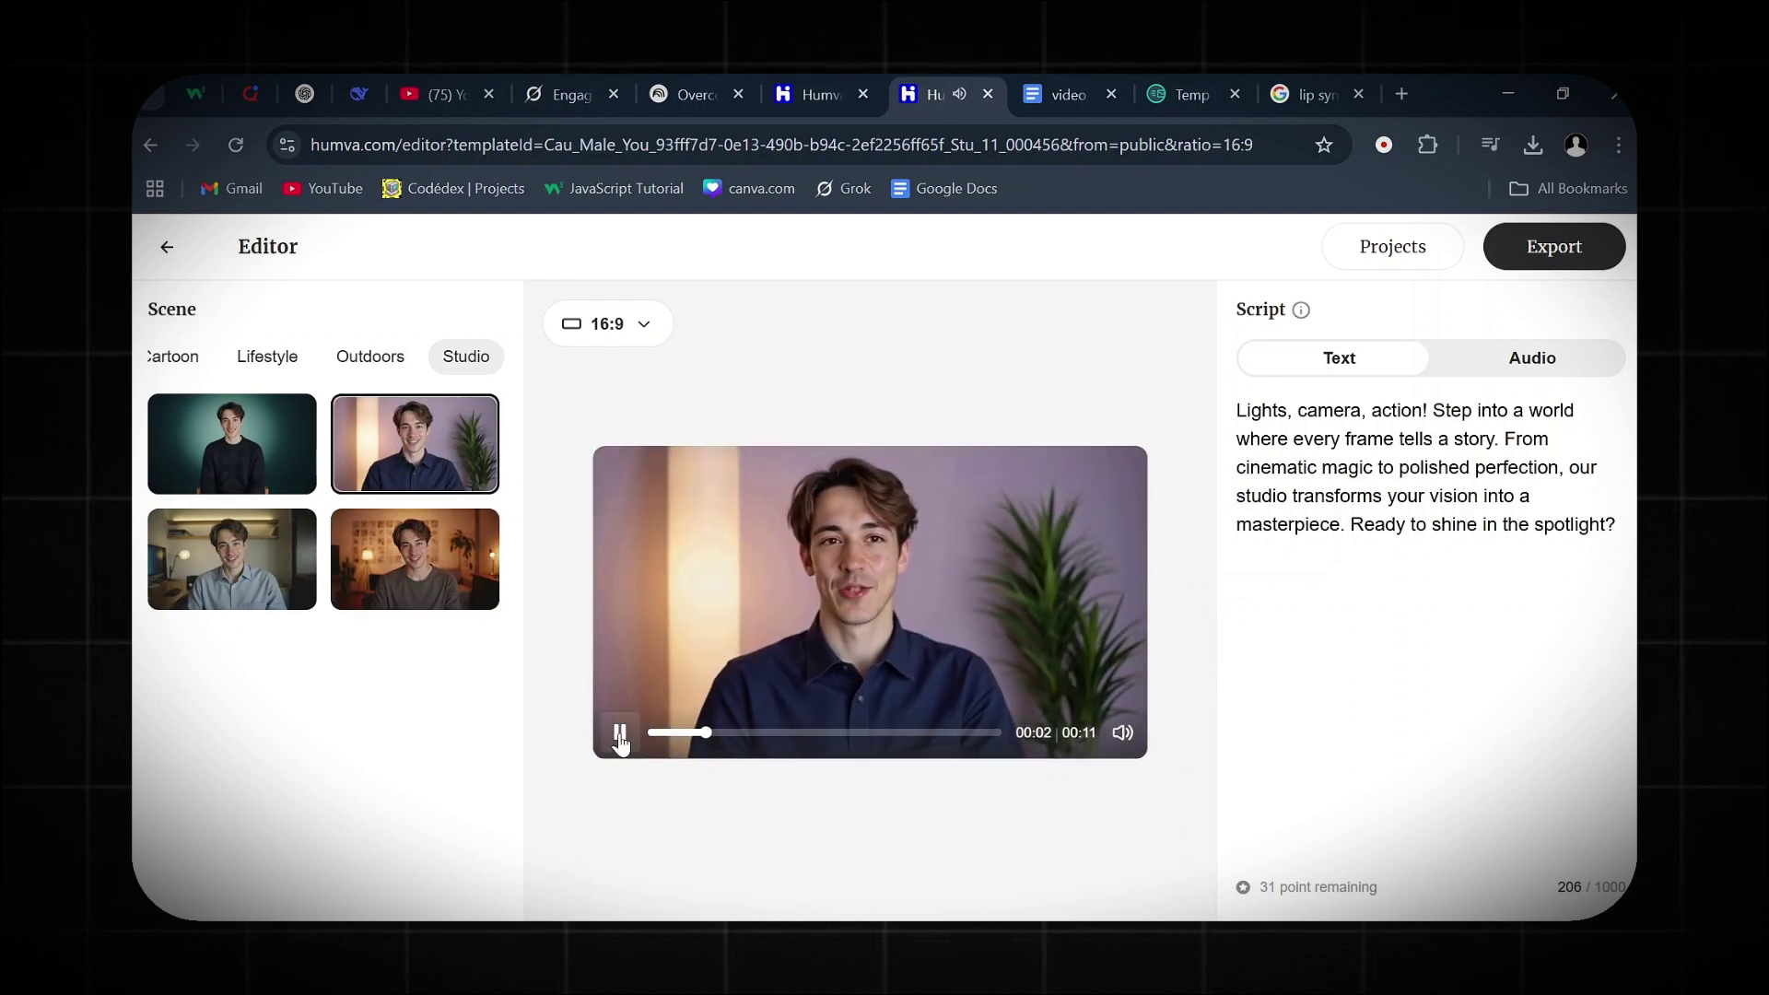